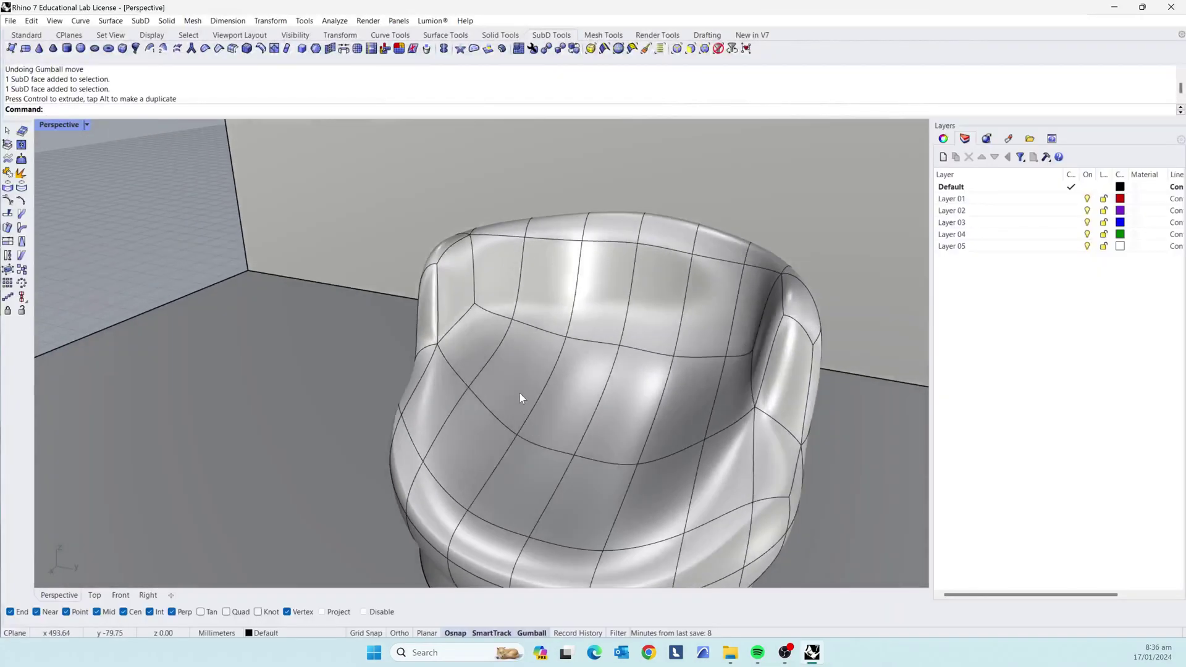
ctrl+shift+click(520, 393)
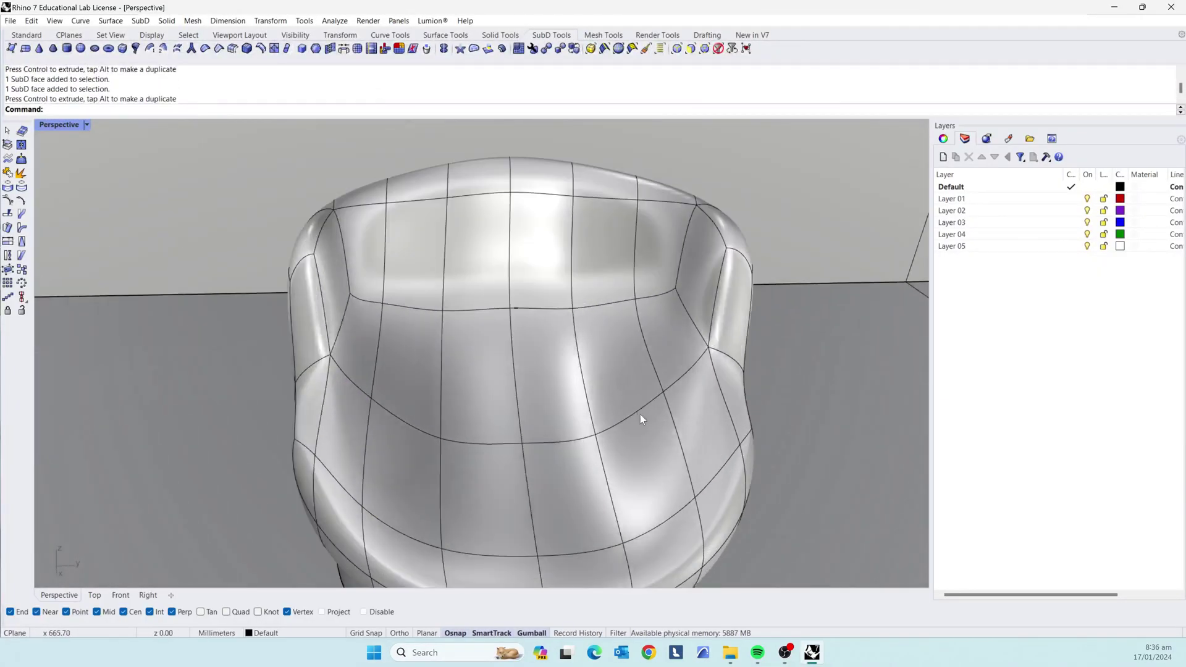
ctrl+shift+click(679, 402)
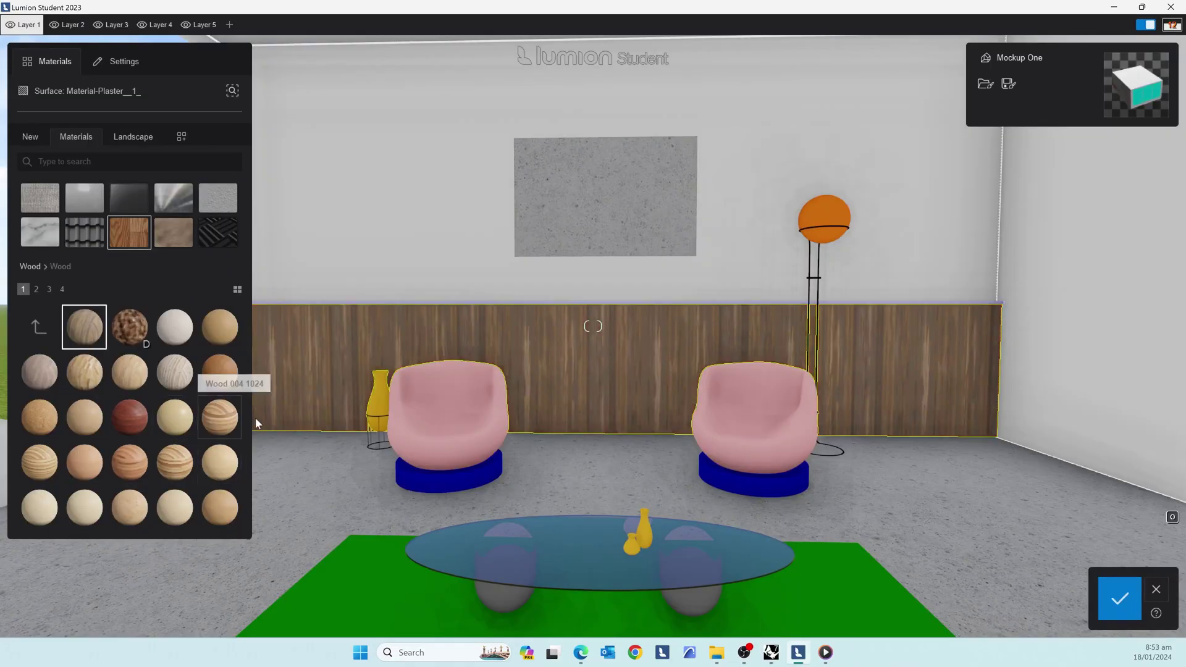
click(219, 462)
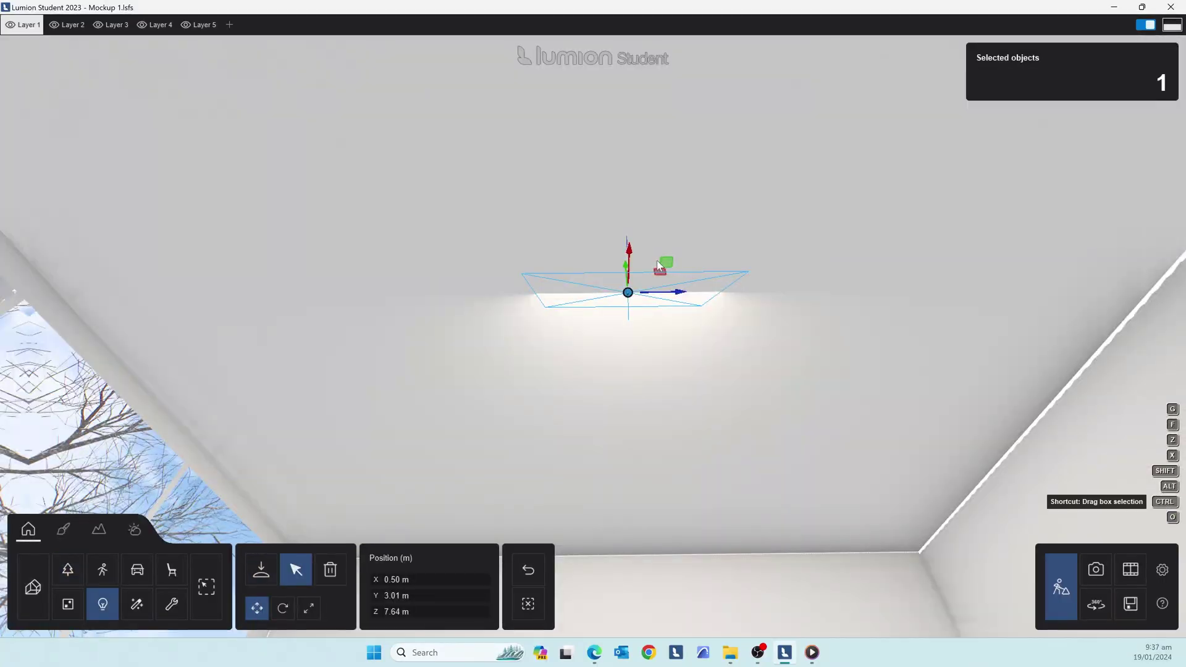
drag(657, 261, 655, 540)
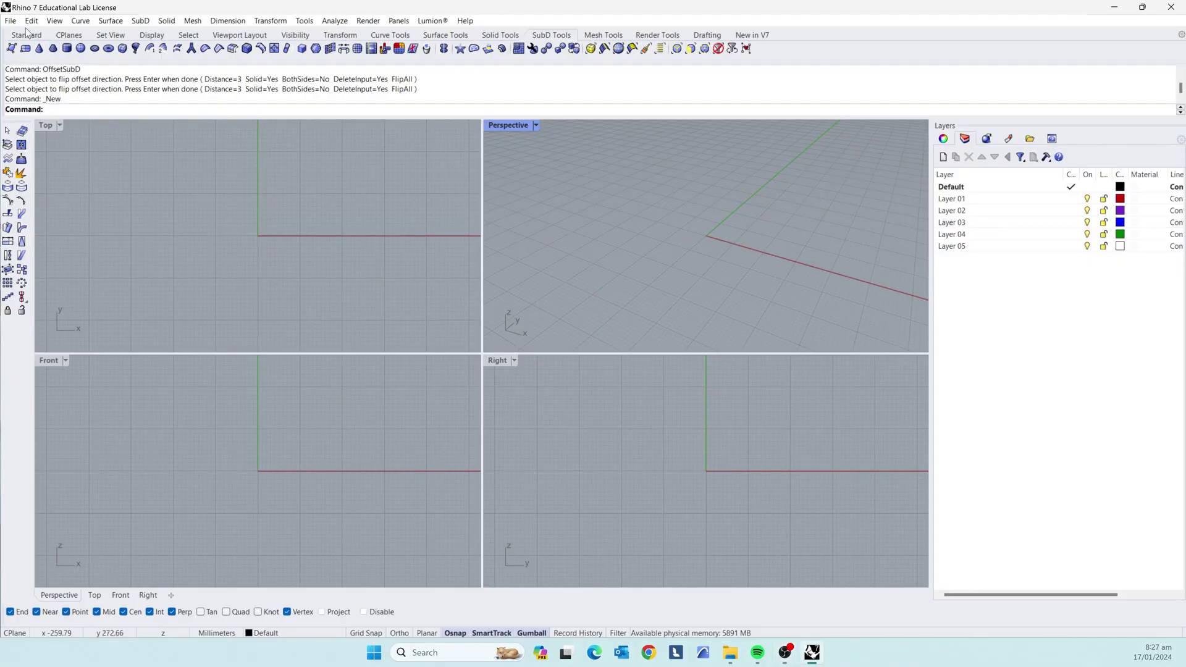
Create a box from the origin with length, width and height of 3000 mm each.
click(38, 40)
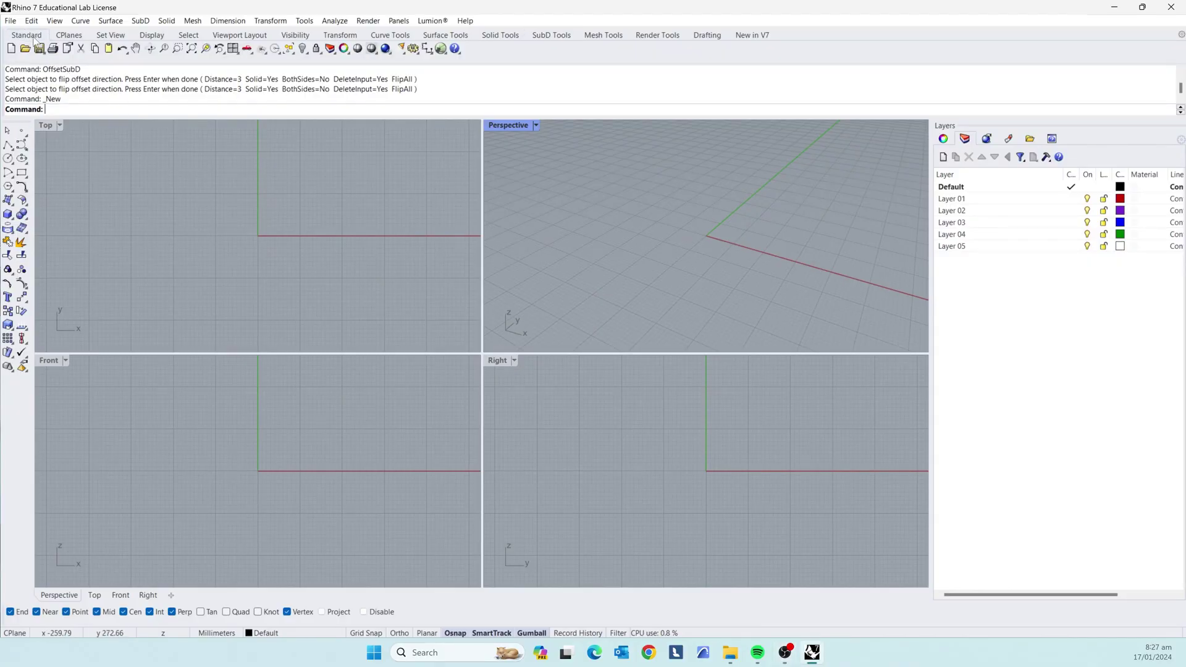
click(8, 214)
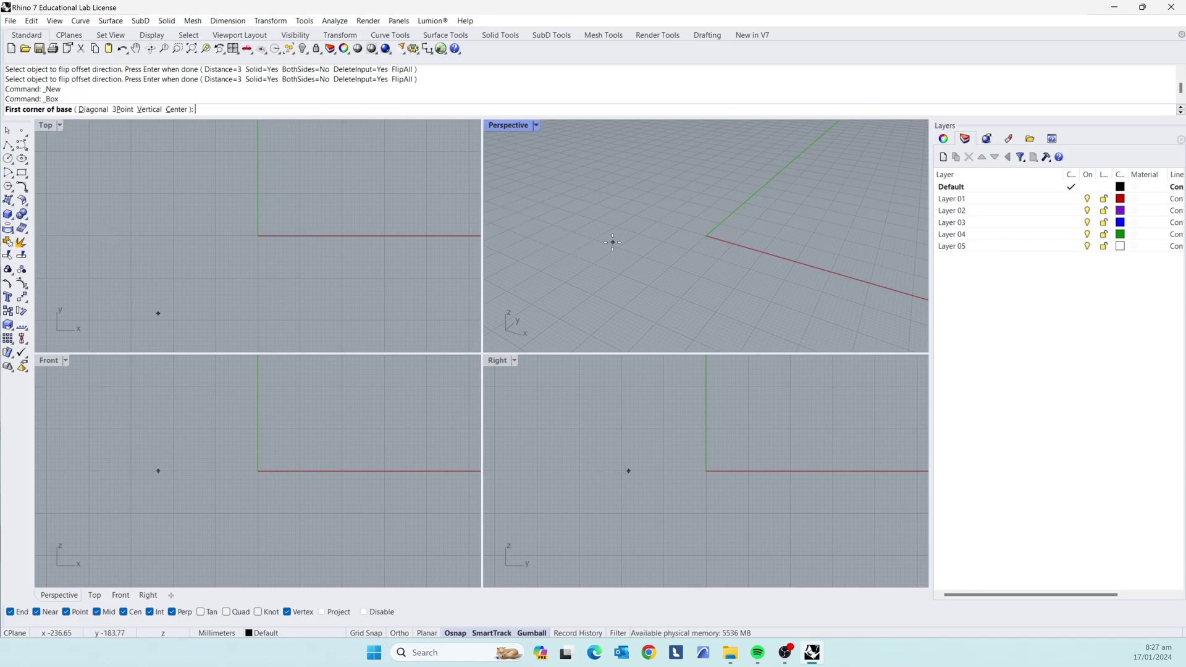
text(0)
key(Return)
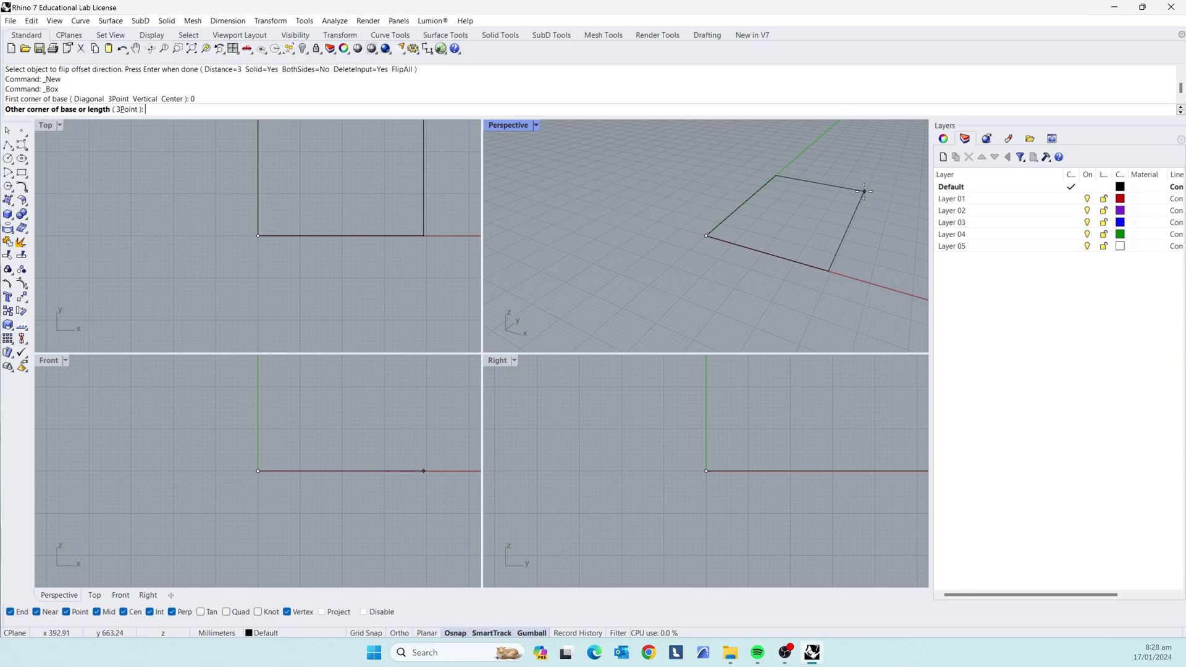
text(3000)
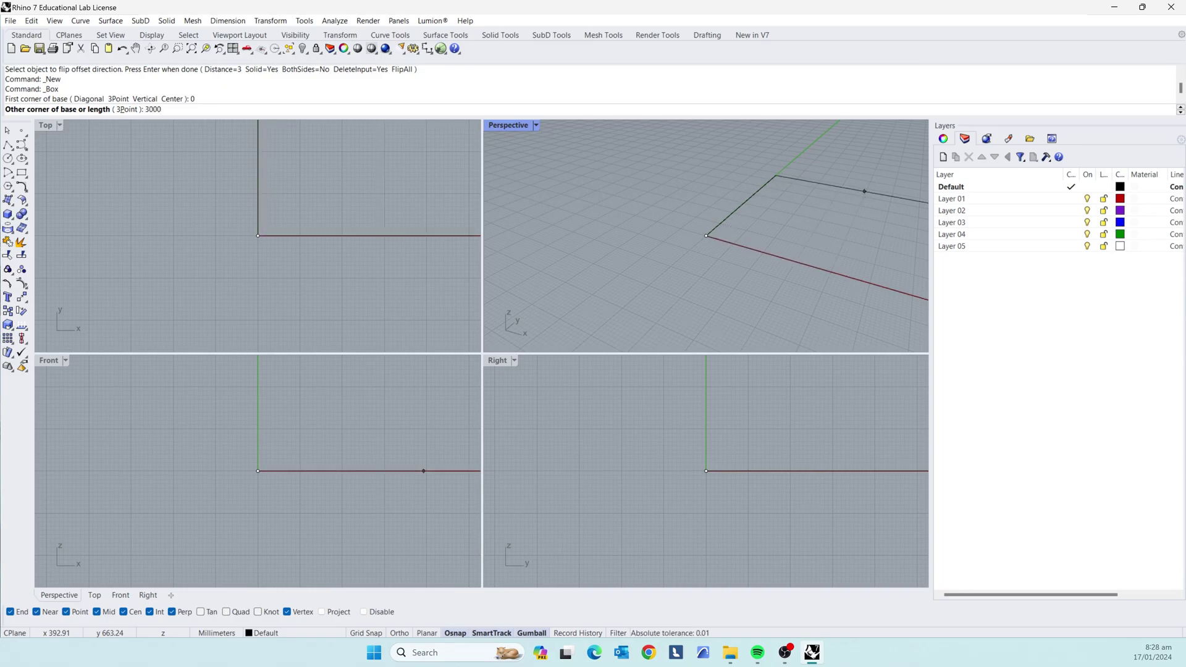
key(Return)
text(3000)
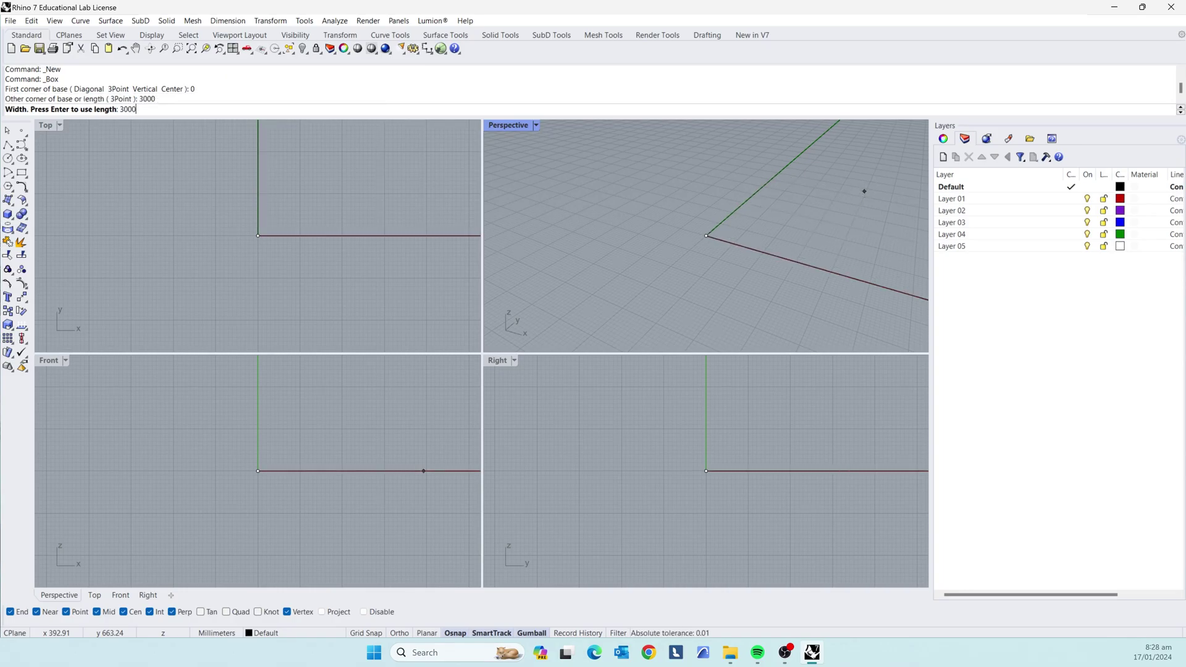
key(Return)
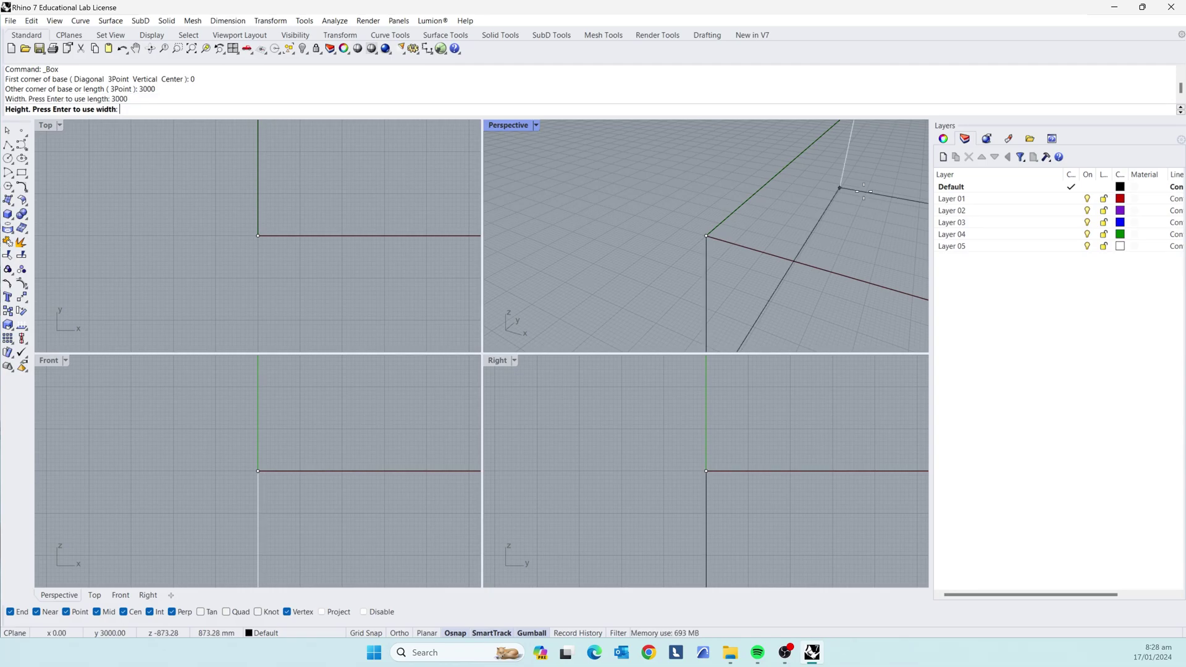
text(3000)
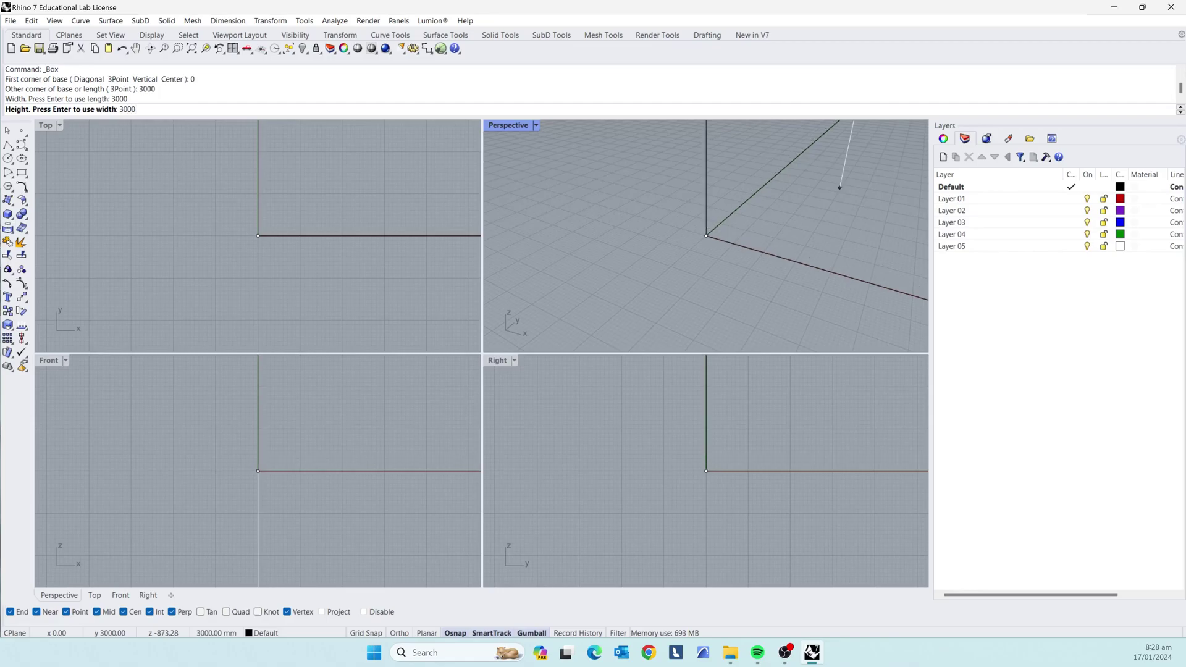
key(Return)
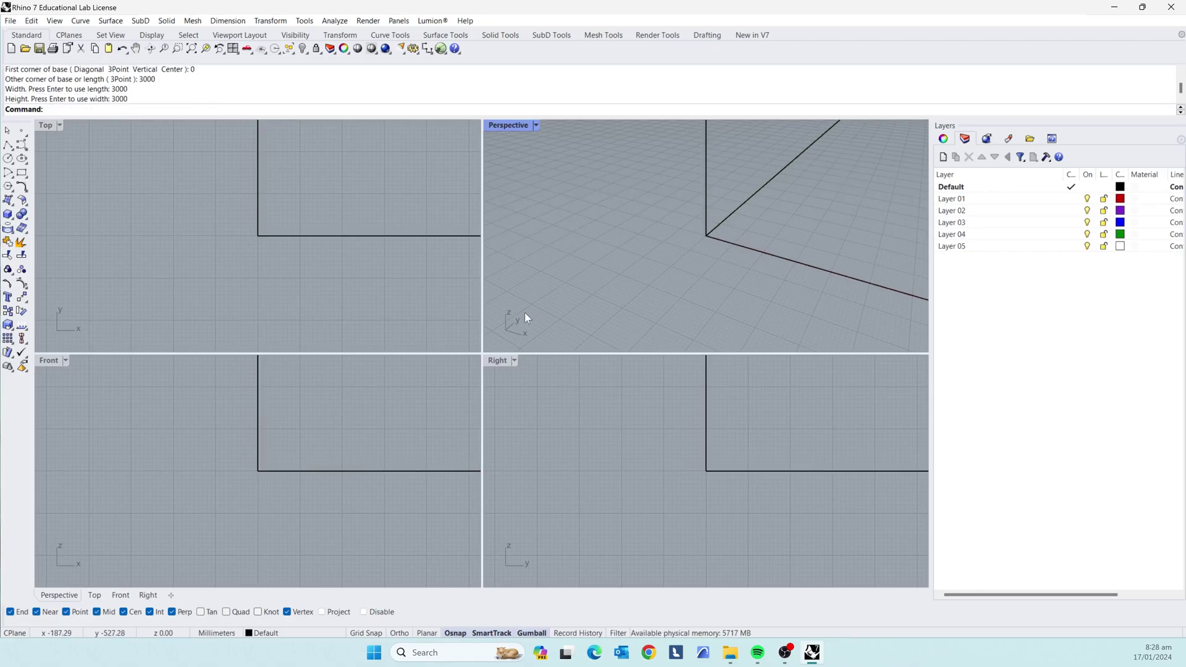
Set the Perspective viewport to Shaded display and maximize it.
right_drag(524, 312, 696, 243)
scroll(737, 248, up, 3)
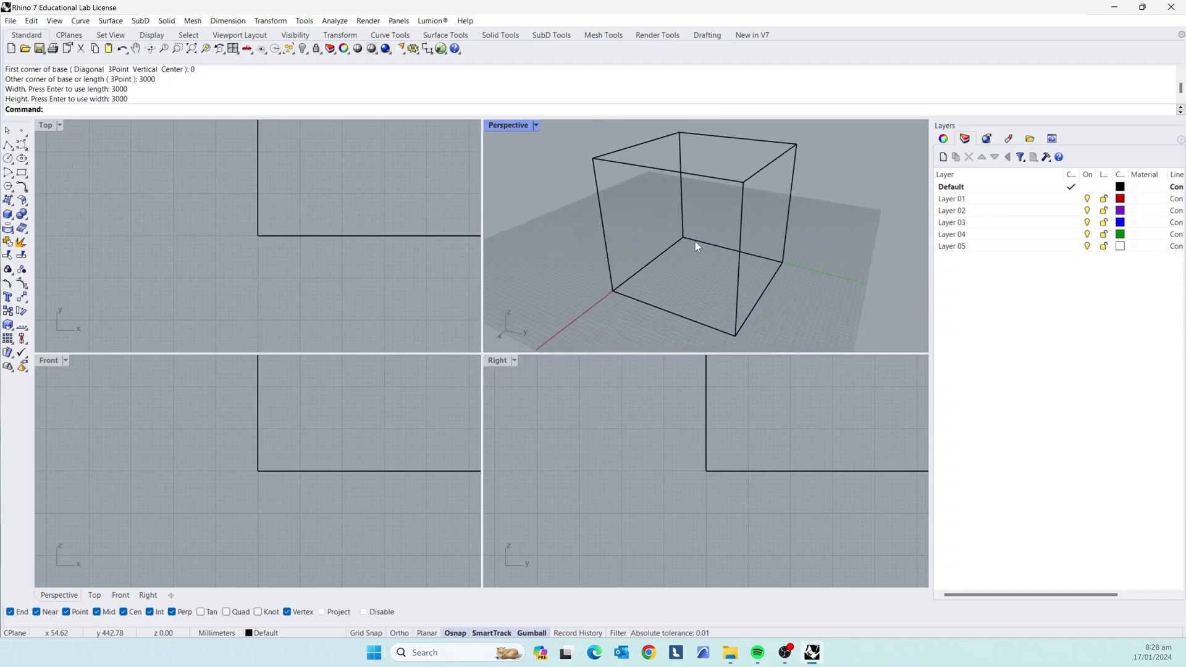
click(535, 125)
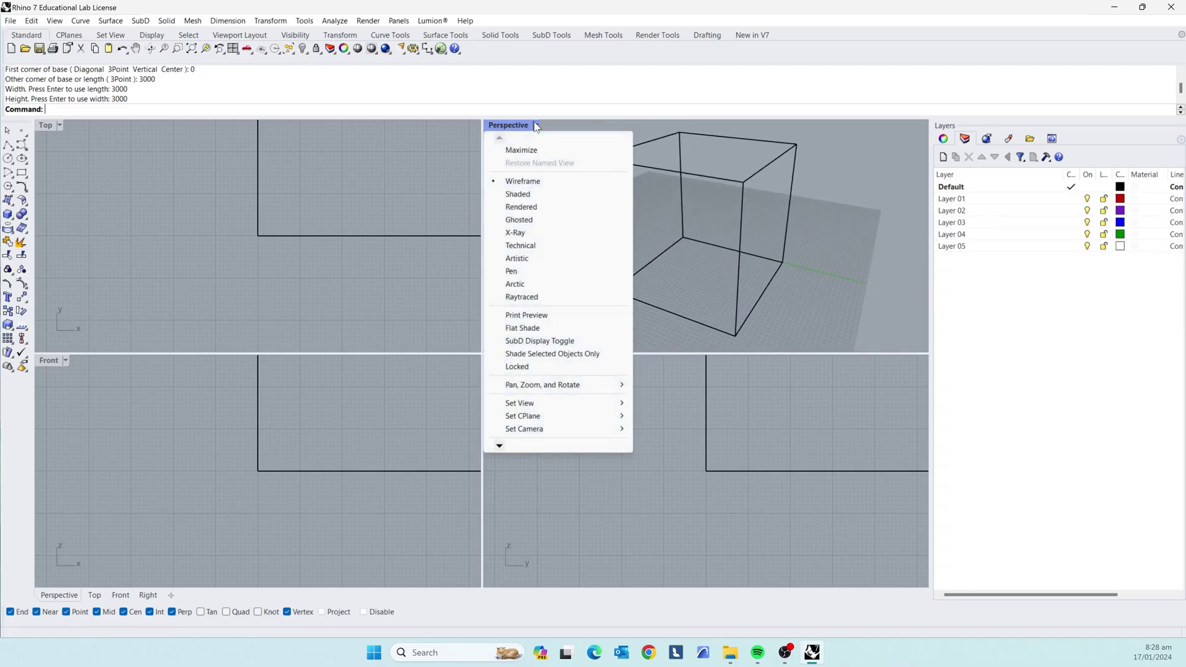
click(517, 194)
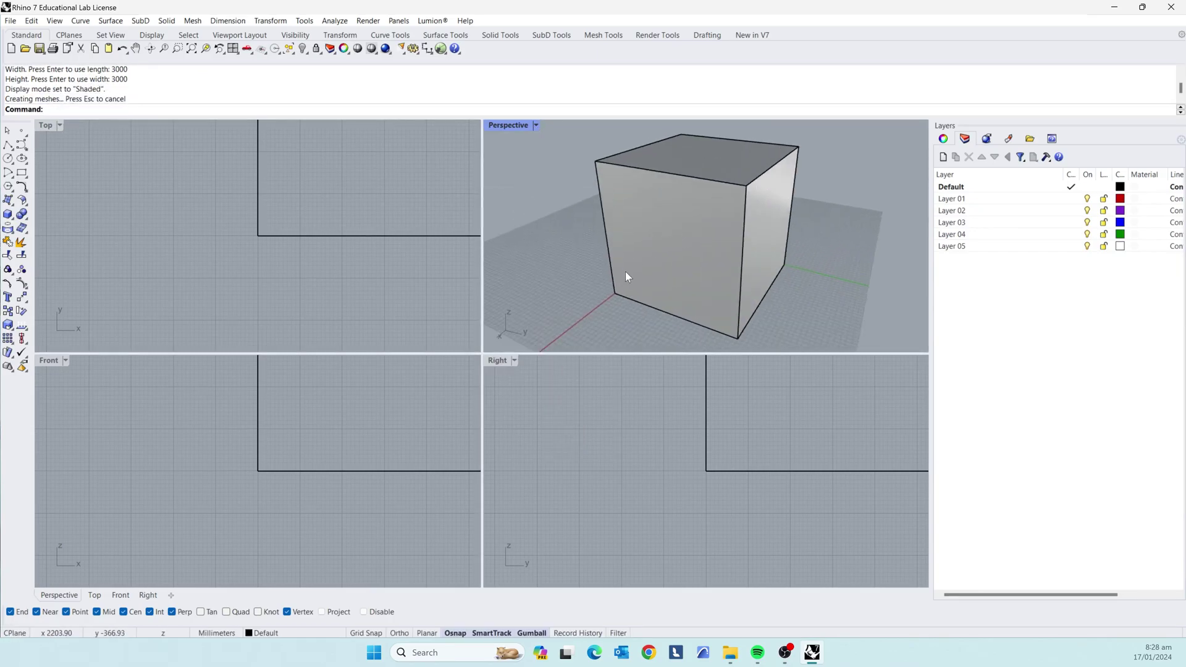
mouse_move(587, 302)
right_down()
mouse_move(834, 297)
mouse_move(795, 295)
mouse_move(514, 186)
right_up()
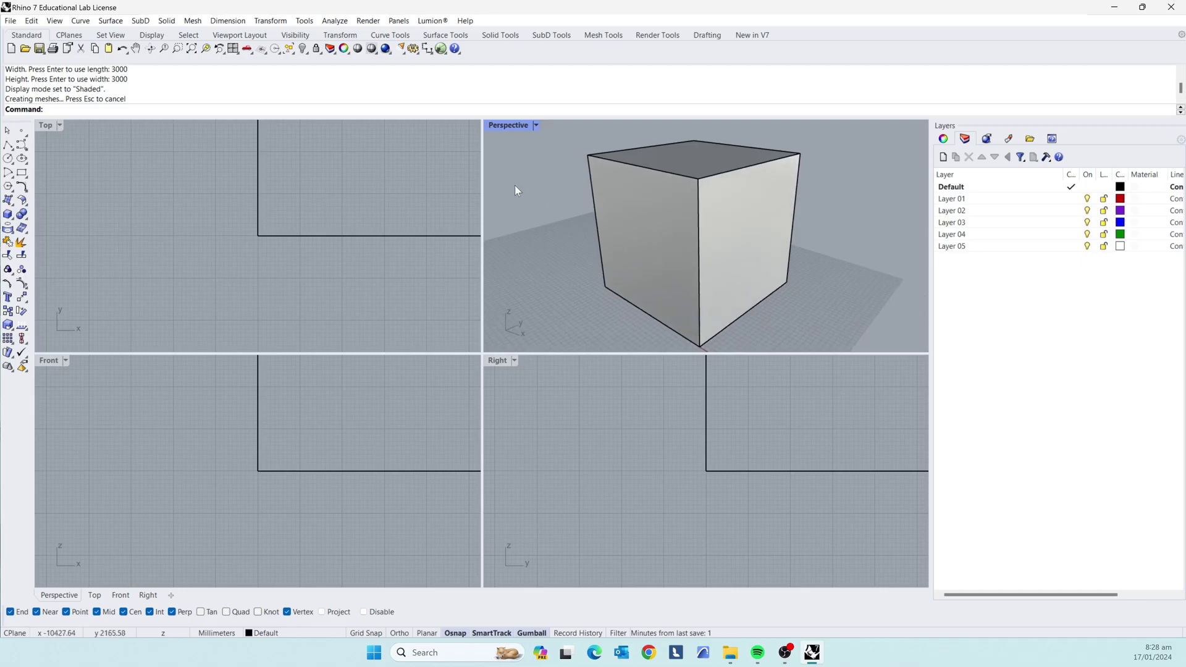
double_click(520, 124)
mouse_move(520, 124)
right_down()
mouse_move(618, 291)
mouse_move(683, 301)
mouse_move(372, 304)
mouse_move(695, 310)
mouse_move(686, 315)
right_up()
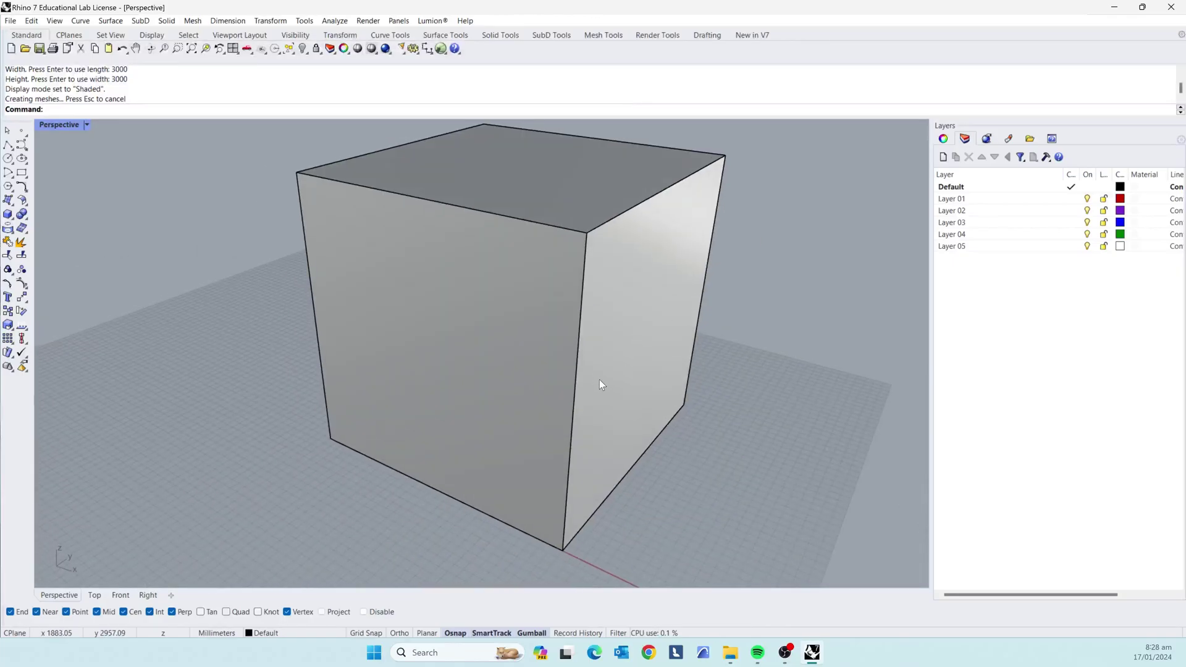
Explode the box and delete its top and three side surfaces, keeping only the floor and the wall along the Y axis.
right_drag(602, 385, 561, 439)
scroll(498, 305, up, 3)
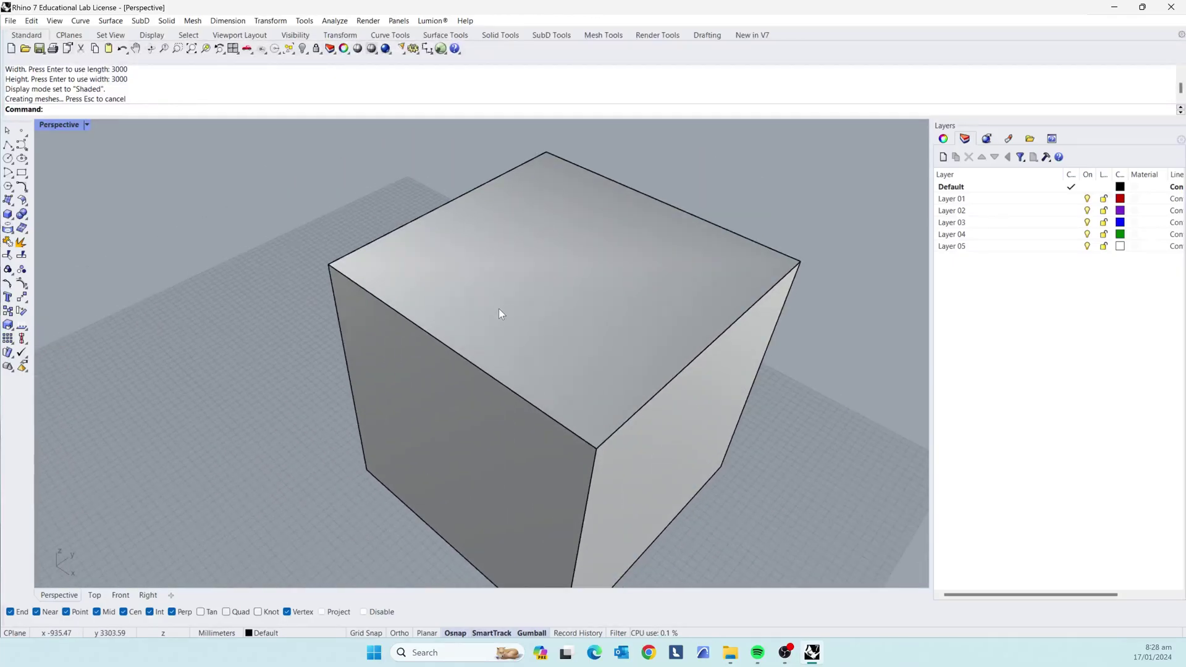
right_drag(635, 296, 576, 350)
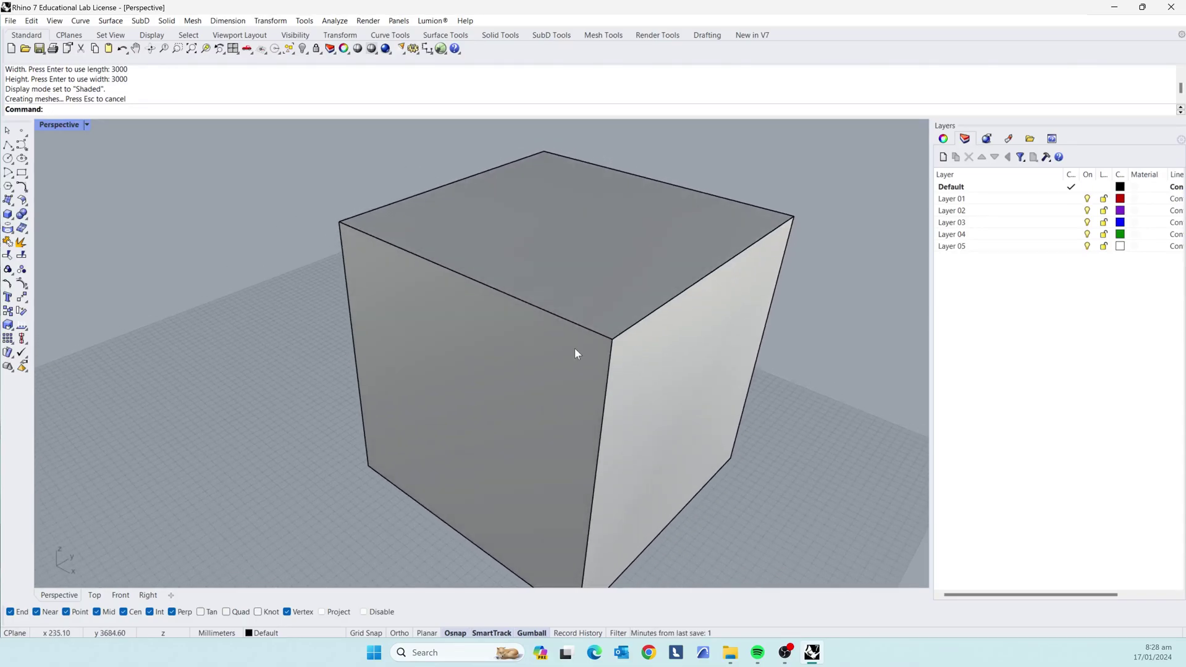
click(571, 379)
shift+click(614, 295)
right_drag(614, 295, 520, 457)
shift+click(529, 471)
key(Delete)
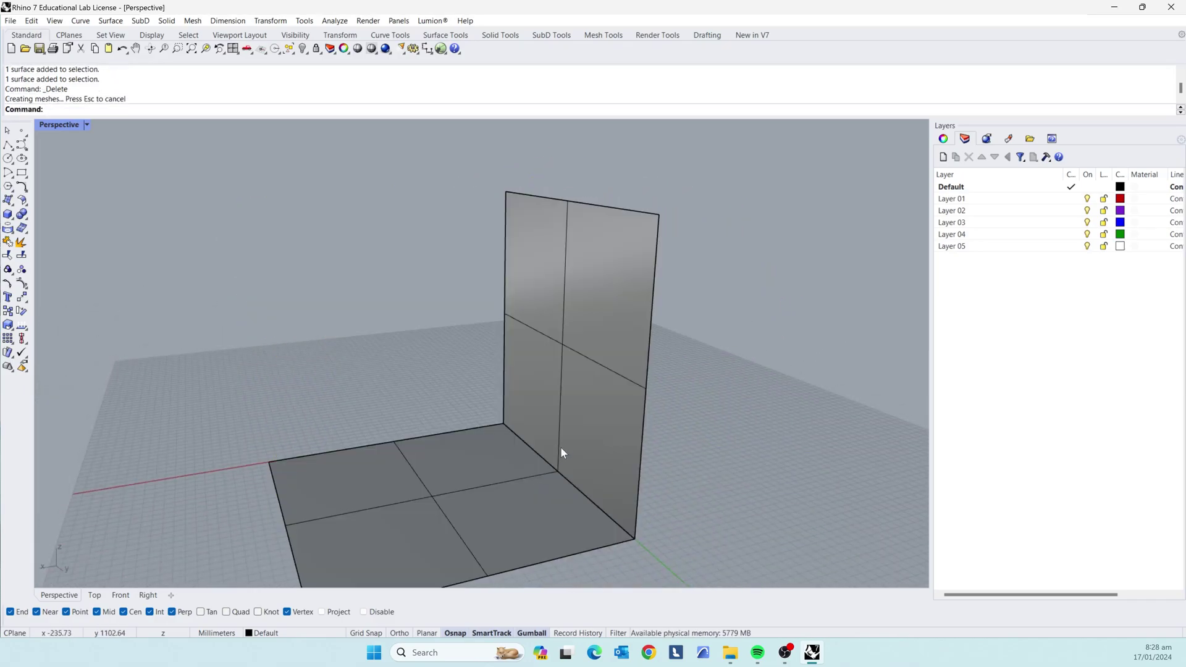
Begin a new box with its first base corner on the wall's upper edge, about a third of the way along.
right_drag(562, 443, 630, 447)
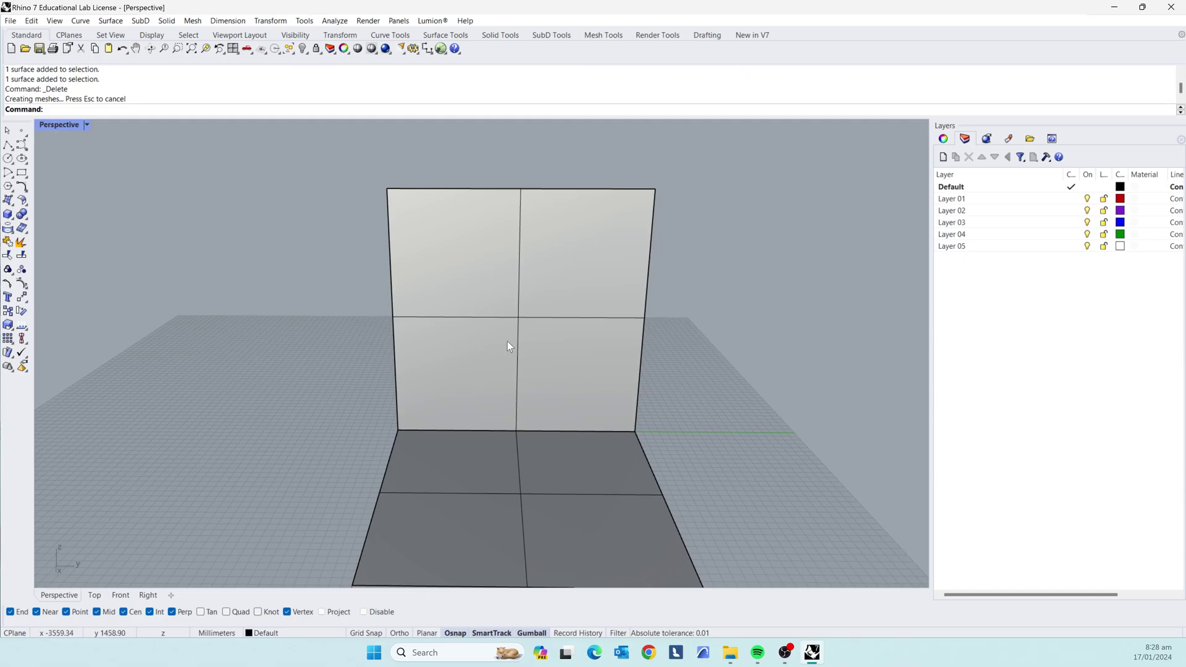
right_drag(511, 343, 522, 295)
click(8, 215)
scroll(501, 235, up, 4)
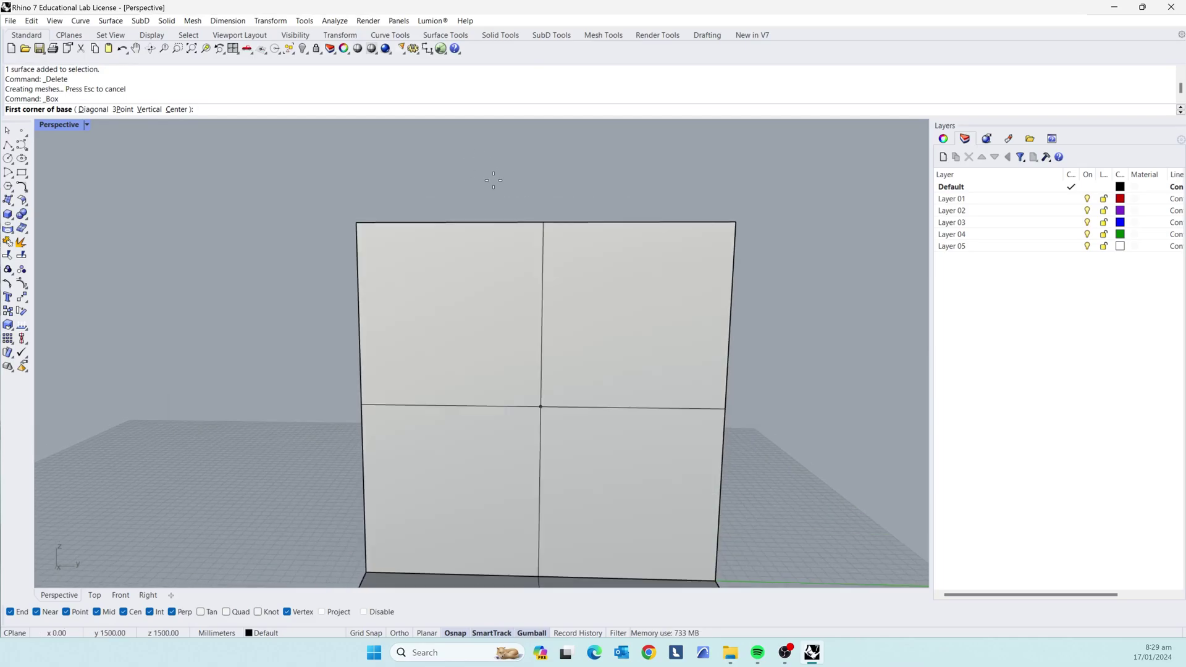
mouse_move(501, 235)
right_down()
mouse_move(572, 230)
mouse_move(487, 239)
right_up()
scroll(444, 259, up, 2)
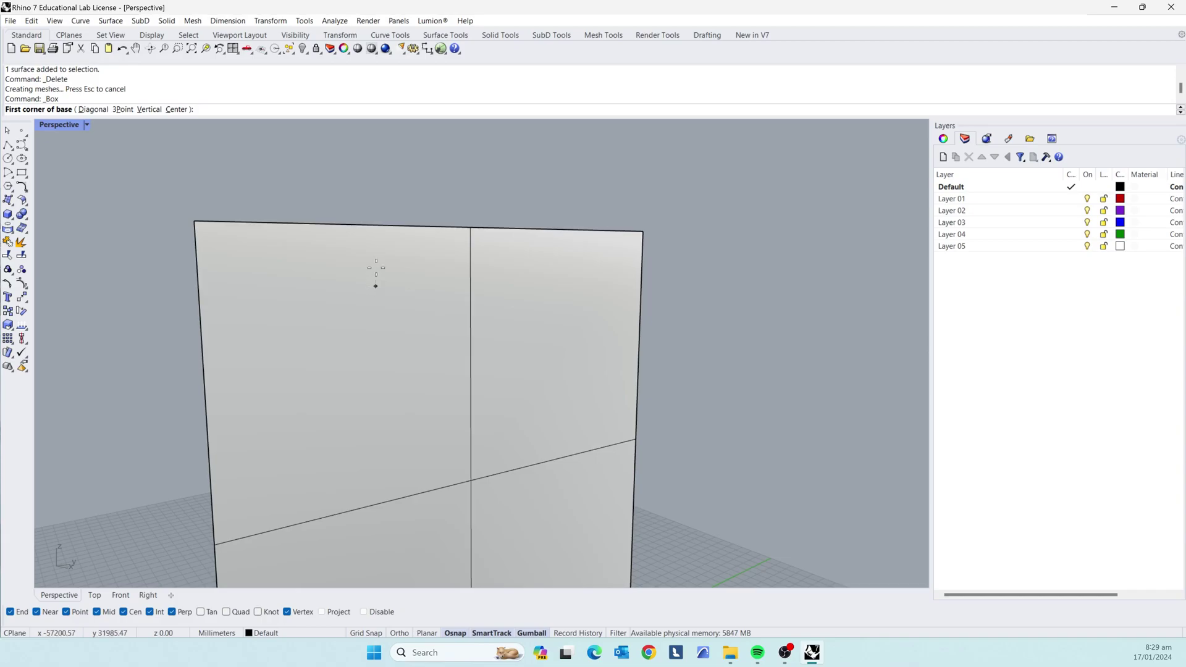
right_drag(445, 283, 413, 267)
click(449, 240)
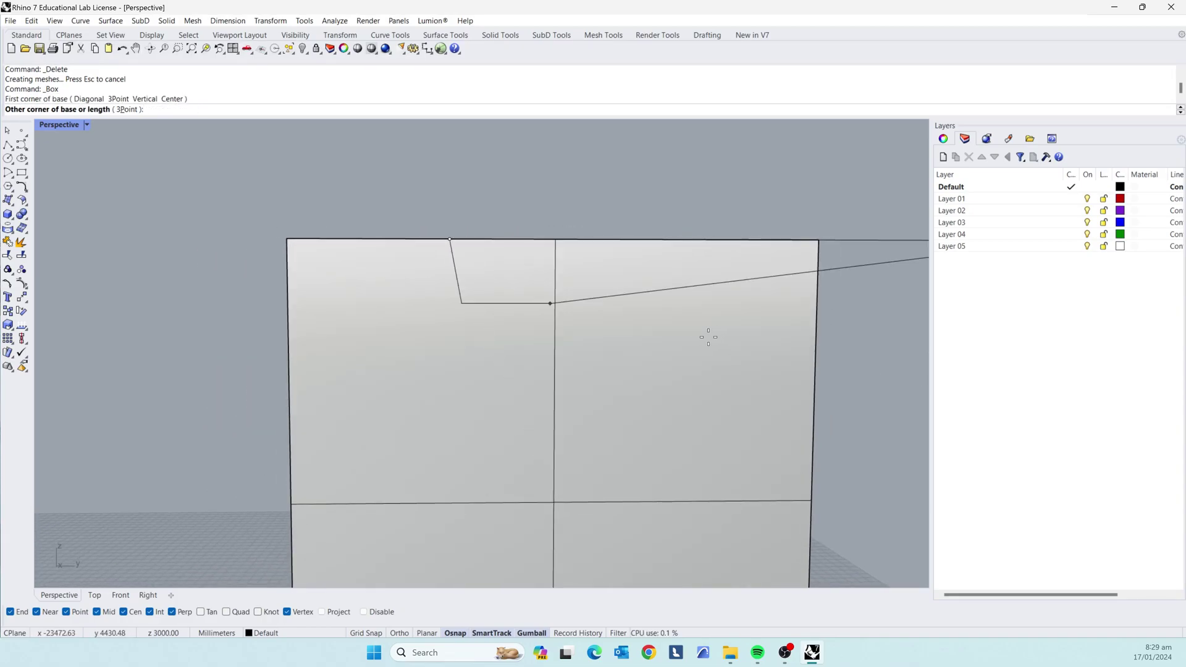
Give the new box a length of 10 mm, a width of 1000 mm and a height of 500 mm.
right_drag(688, 286, 434, 387)
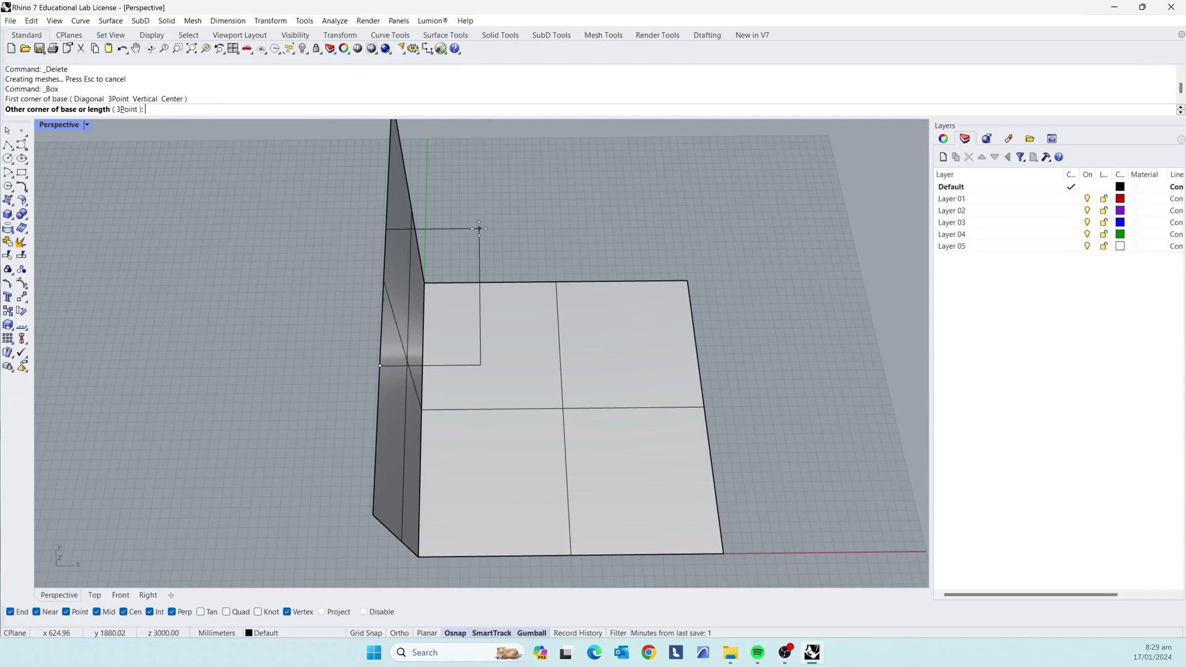
text(5)
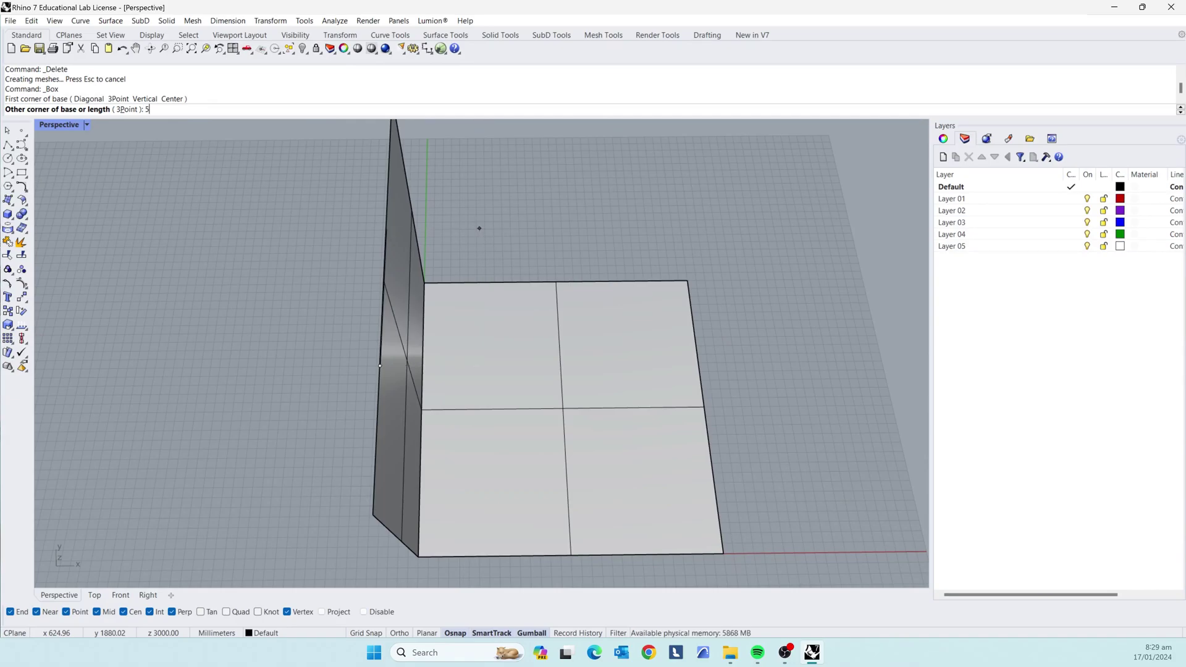
key(BackSpace)
text(10)
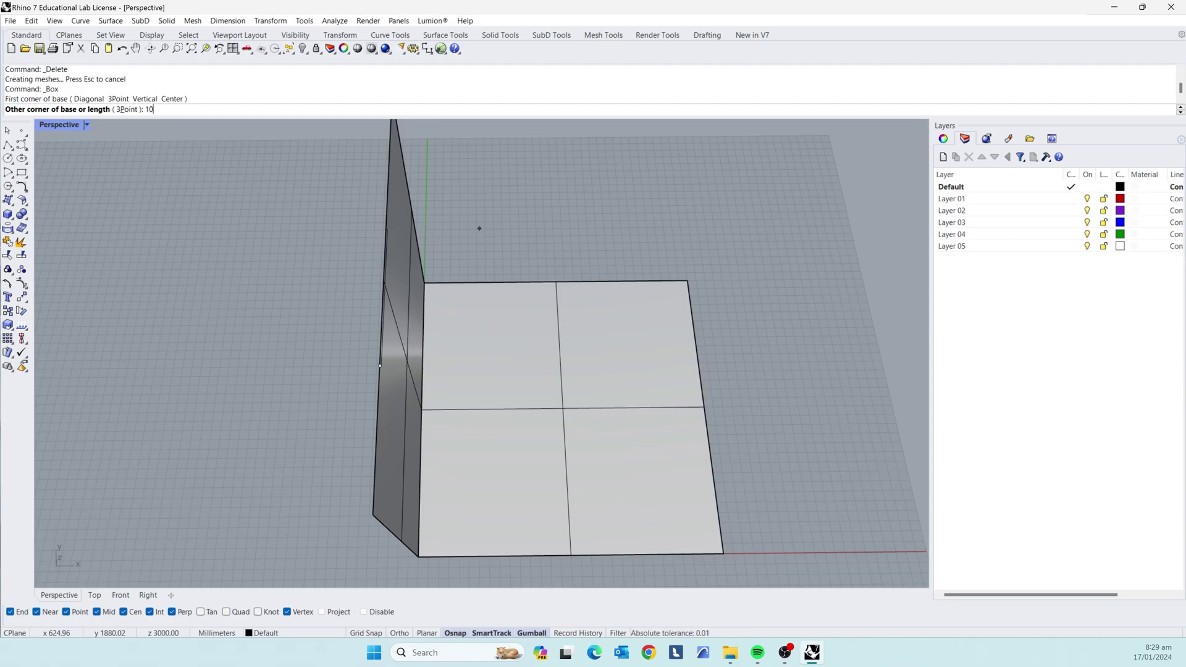
key(Return)
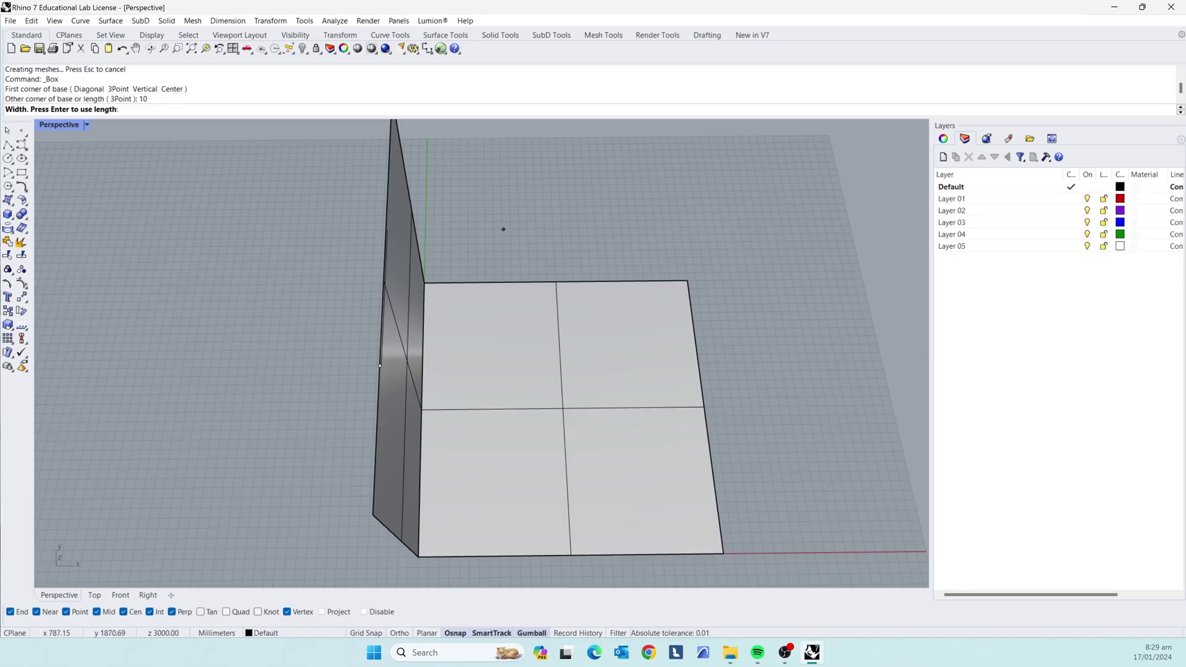
right_drag(675, 397, 545, 336)
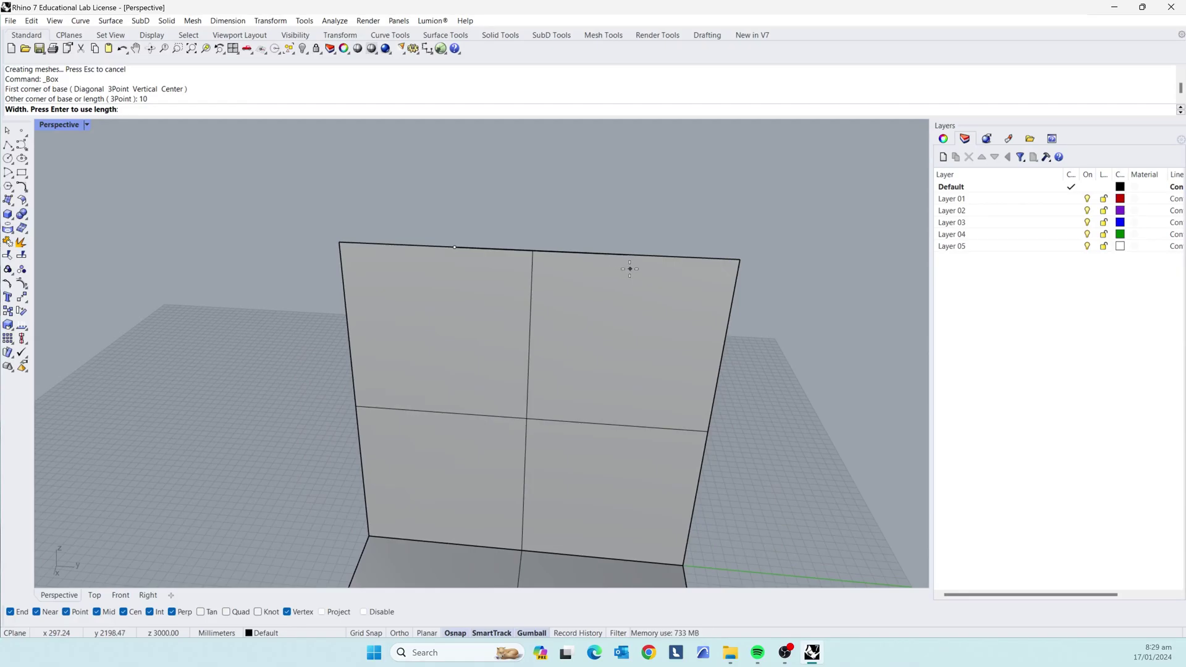
text(1000)
key(Return)
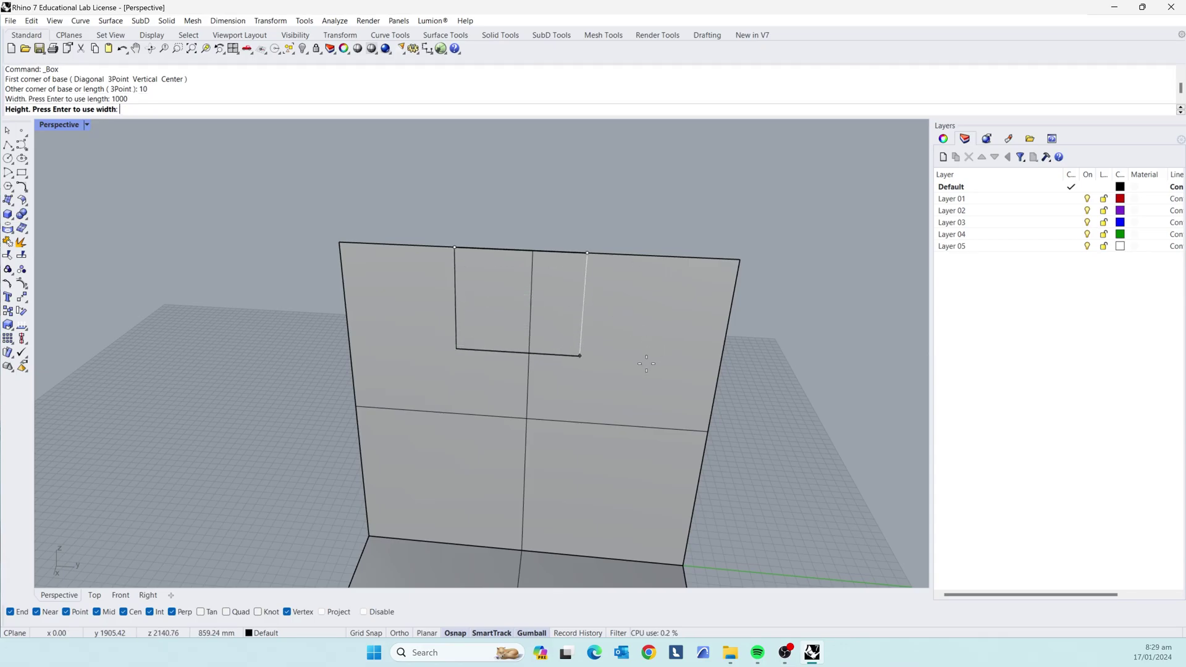
text(500)
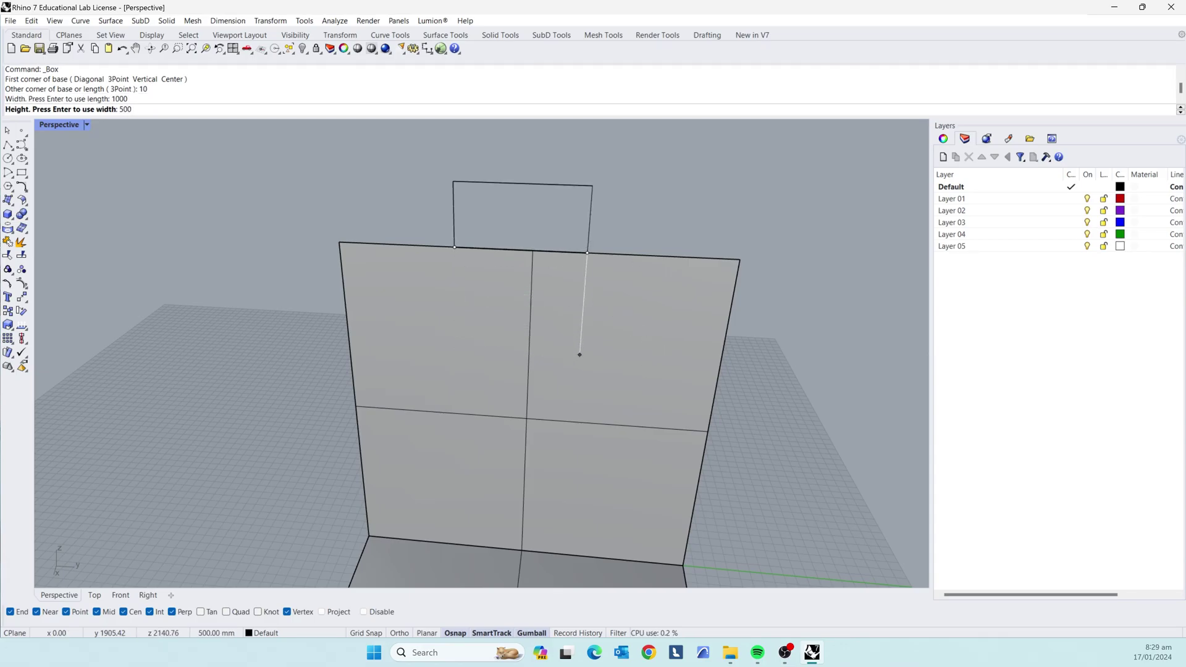
key(Return)
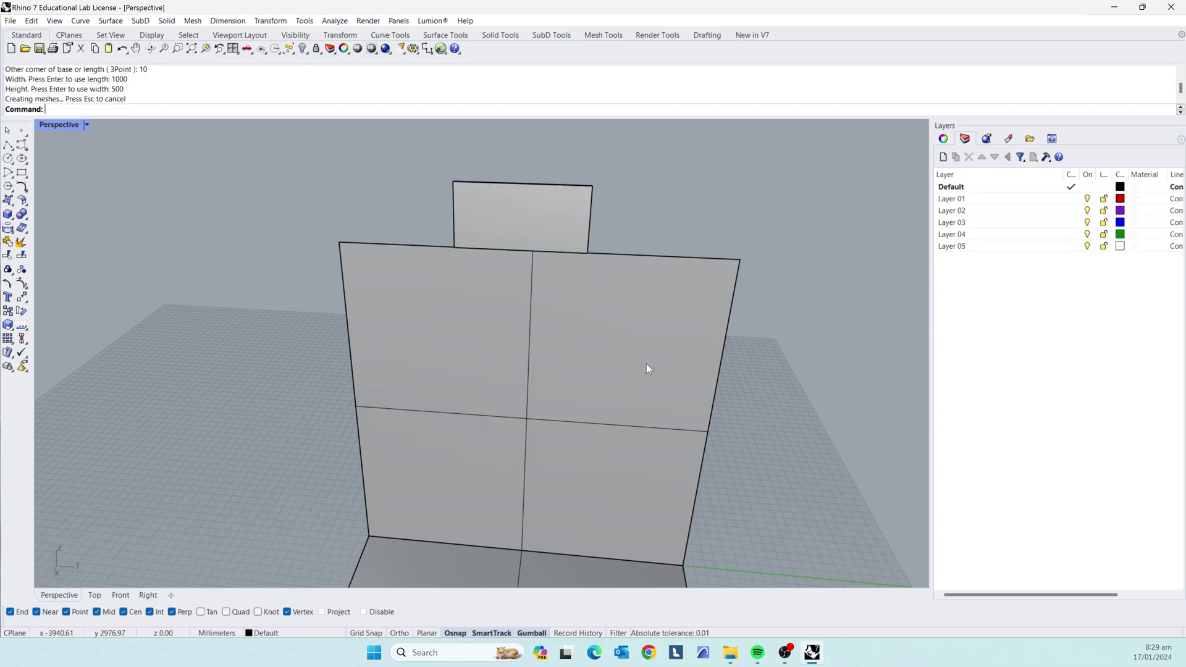
Move the thin box down onto the wall's face and centre it sideways within the upper half.
right_drag(631, 347, 615, 279)
click(559, 241)
drag(535, 230, 550, 231)
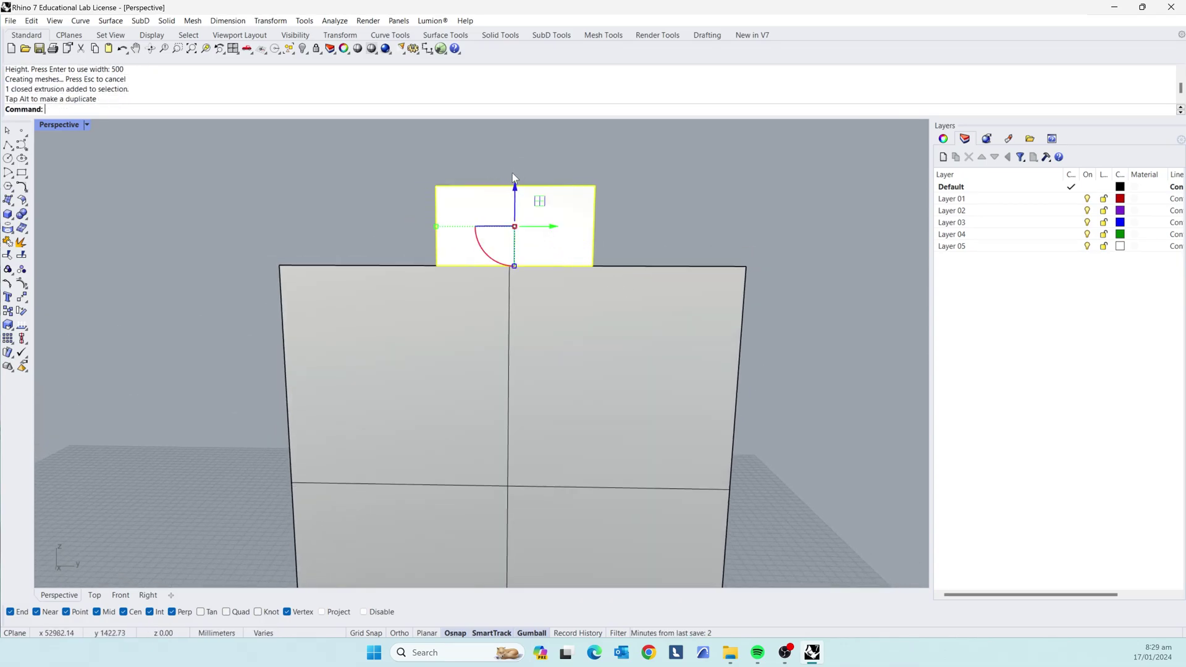
drag(515, 185, 515, 432)
right_drag(565, 398, 596, 438)
scroll(596, 438, up, 2)
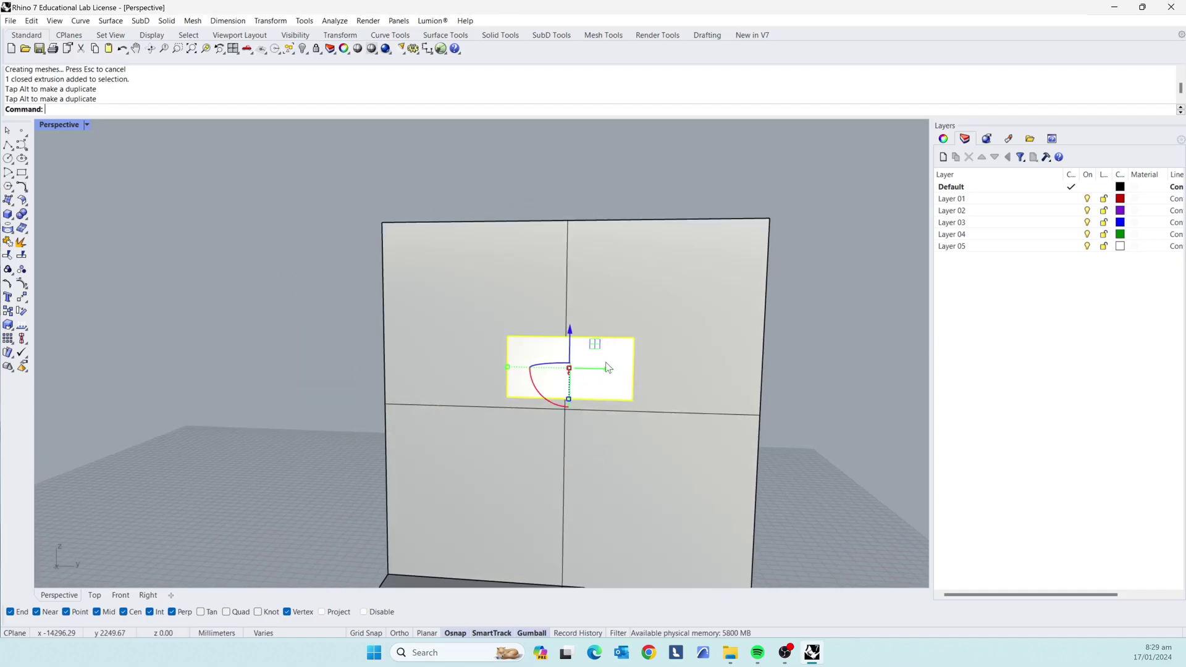
drag(608, 369, 602, 368)
right_drag(602, 369, 648, 395)
mouse_move(561, 334)
mouse_down()
mouse_move(554, 263)
mouse_move(557, 334)
mouse_up()
right_drag(640, 376, 443, 232)
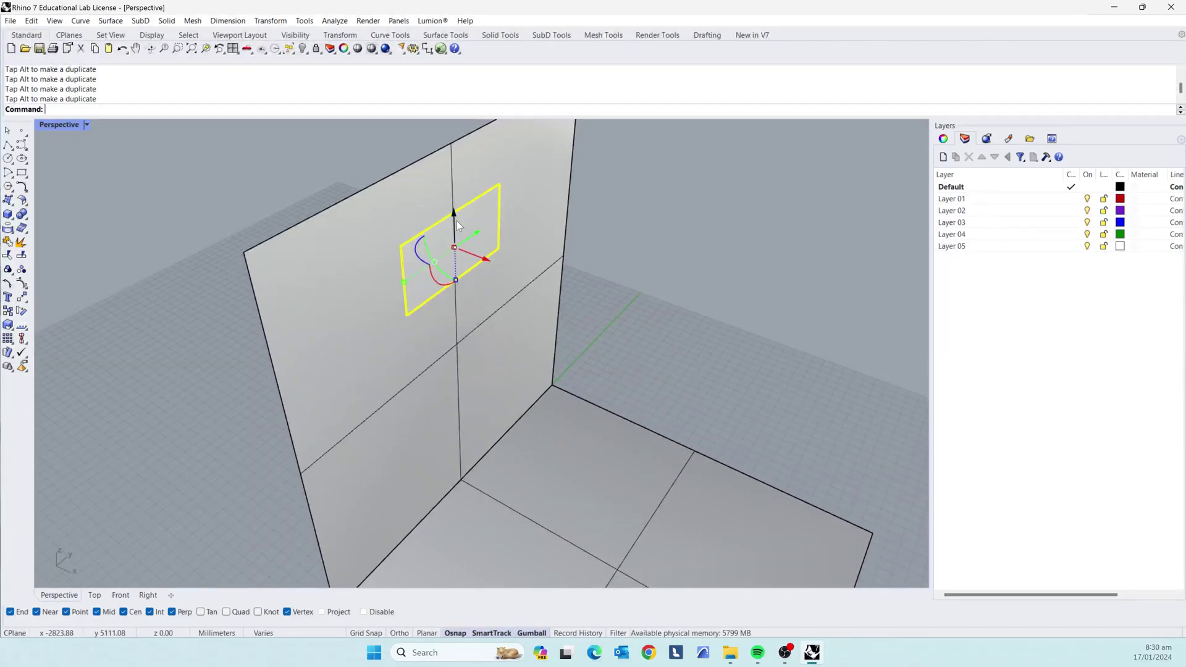
Toggle the gumball off and on, stretch the wall panel wider and taller about its centre, and undo the stray move.
click(532, 633)
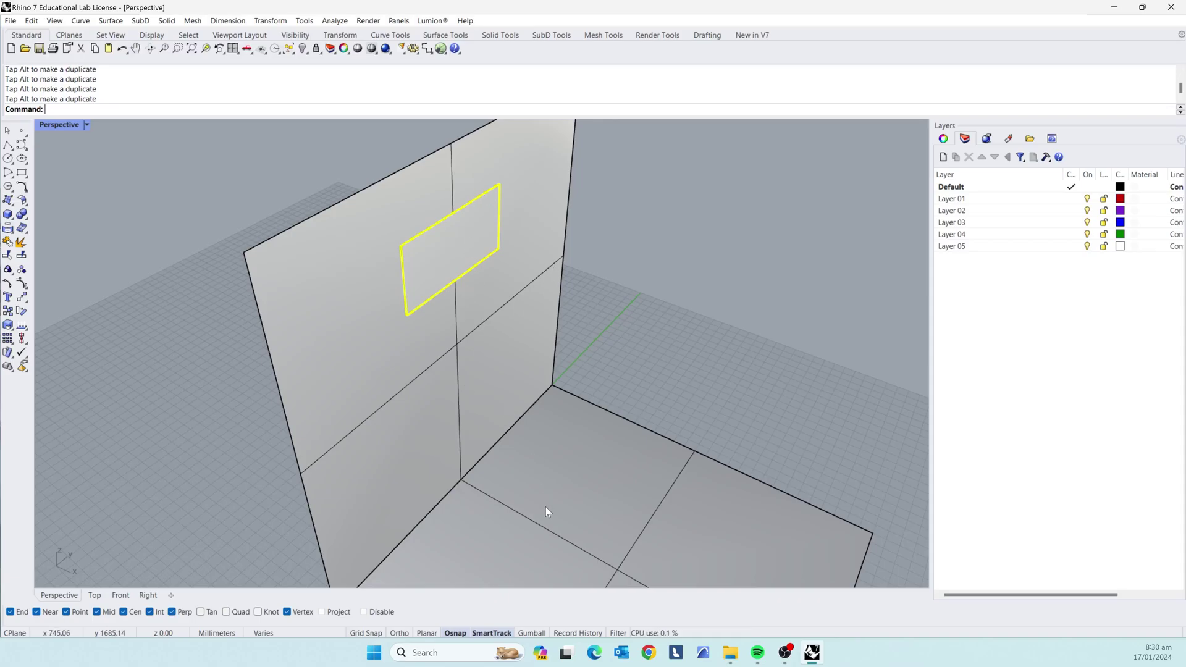
click(538, 632)
right_drag(543, 469, 543, 383)
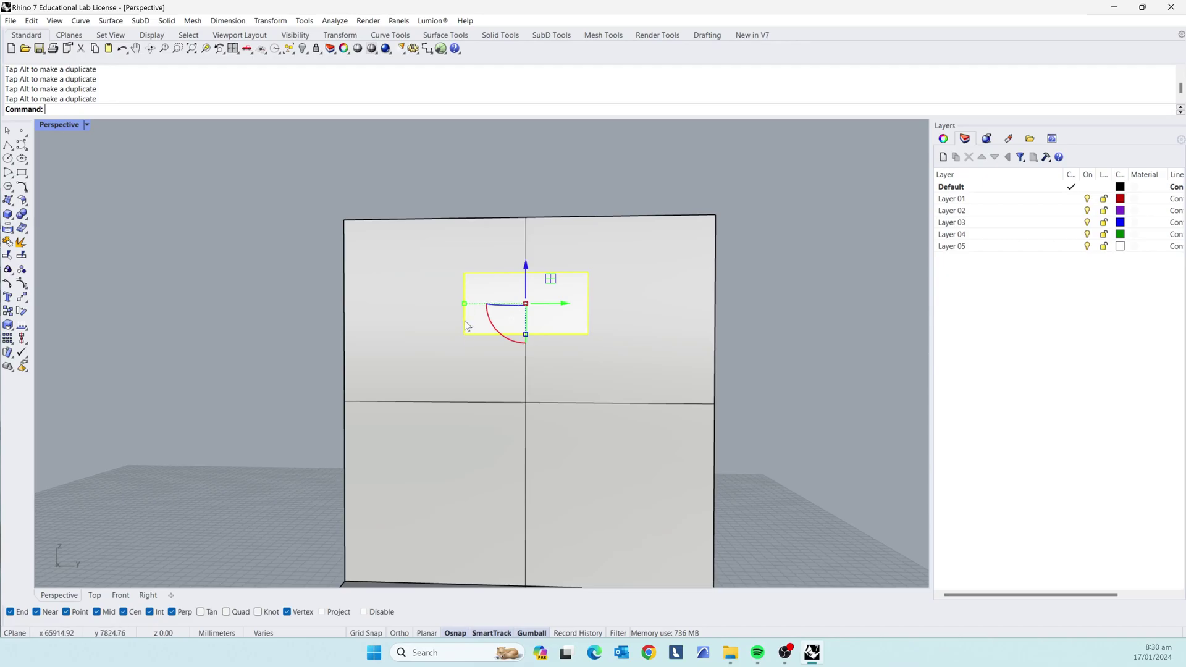
drag(464, 305, 454, 305)
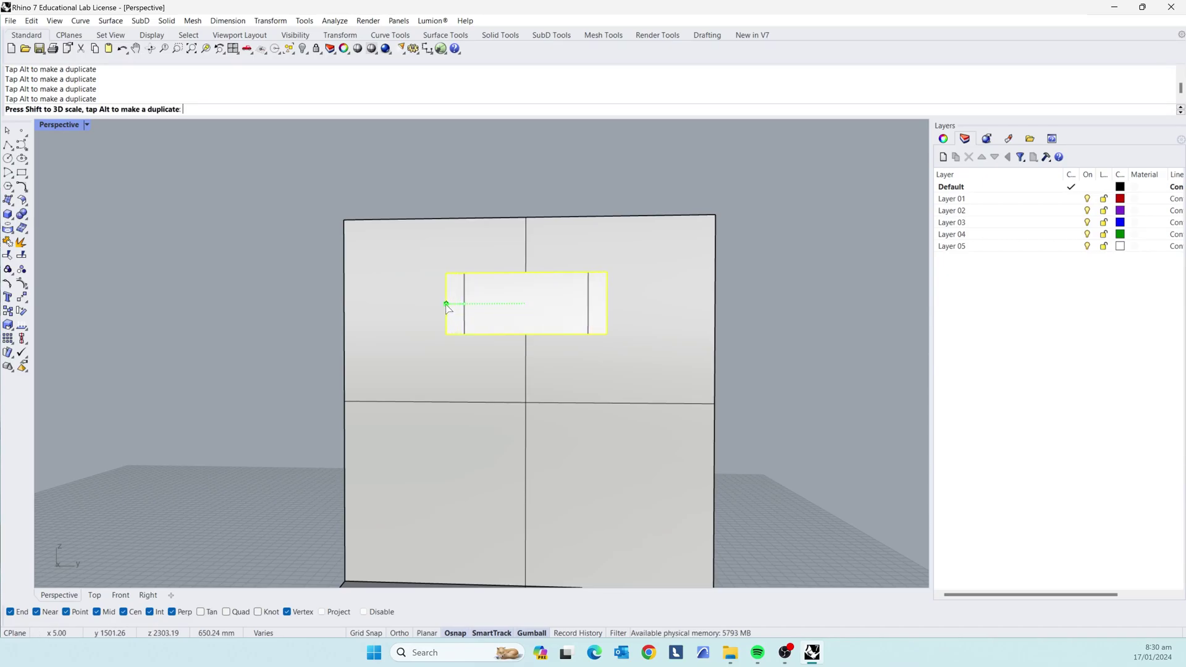
drag(446, 303, 440, 304)
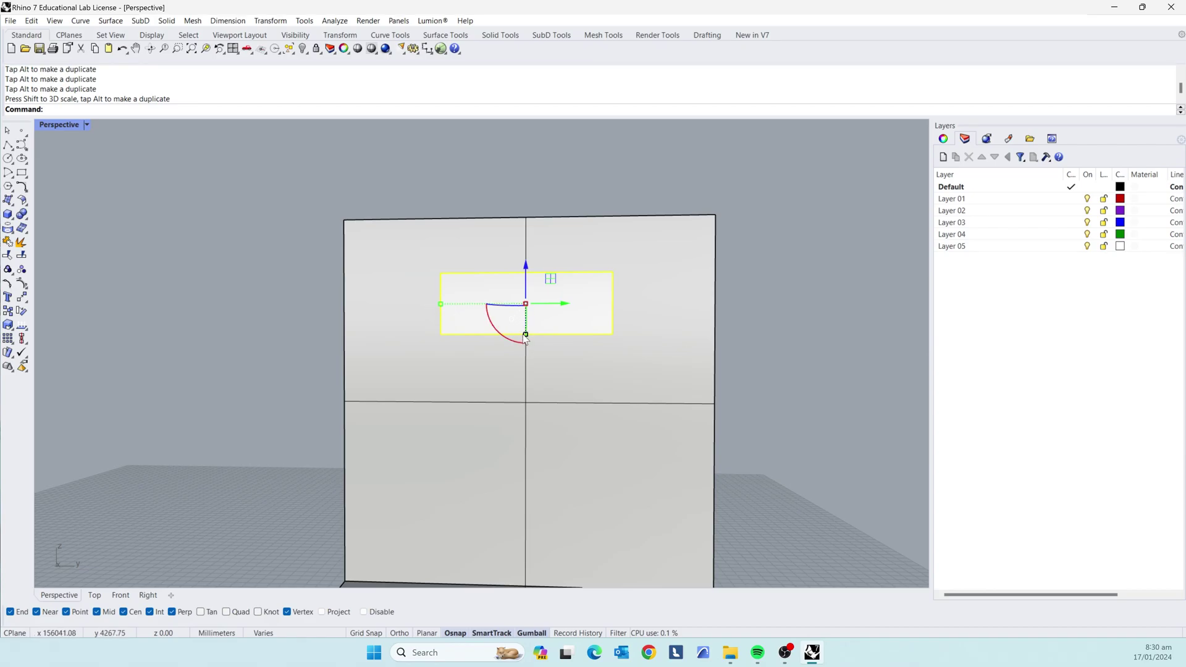
drag(525, 336, 525, 358)
drag(552, 286, 574, 336)
key(ctrl+z)
Try to scale the floor and wall together along the Y axis using a value of 2000.
right_drag(552, 313, 478, 468)
key(Escape)
click(488, 462)
shift+click(441, 343)
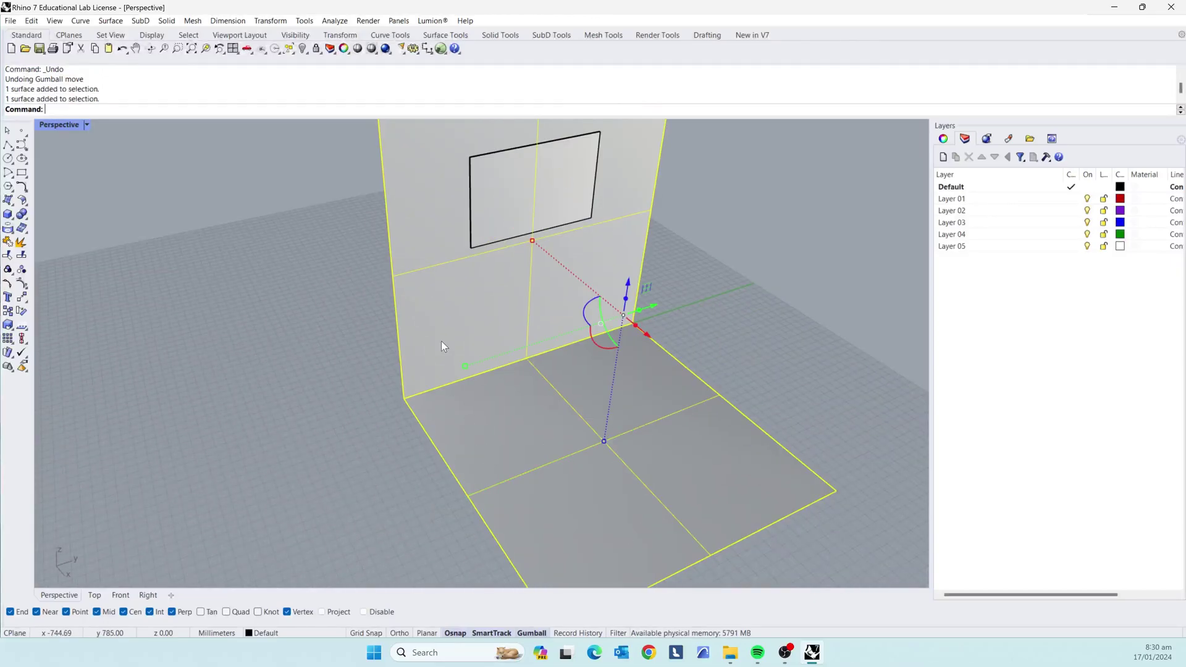
click(466, 368)
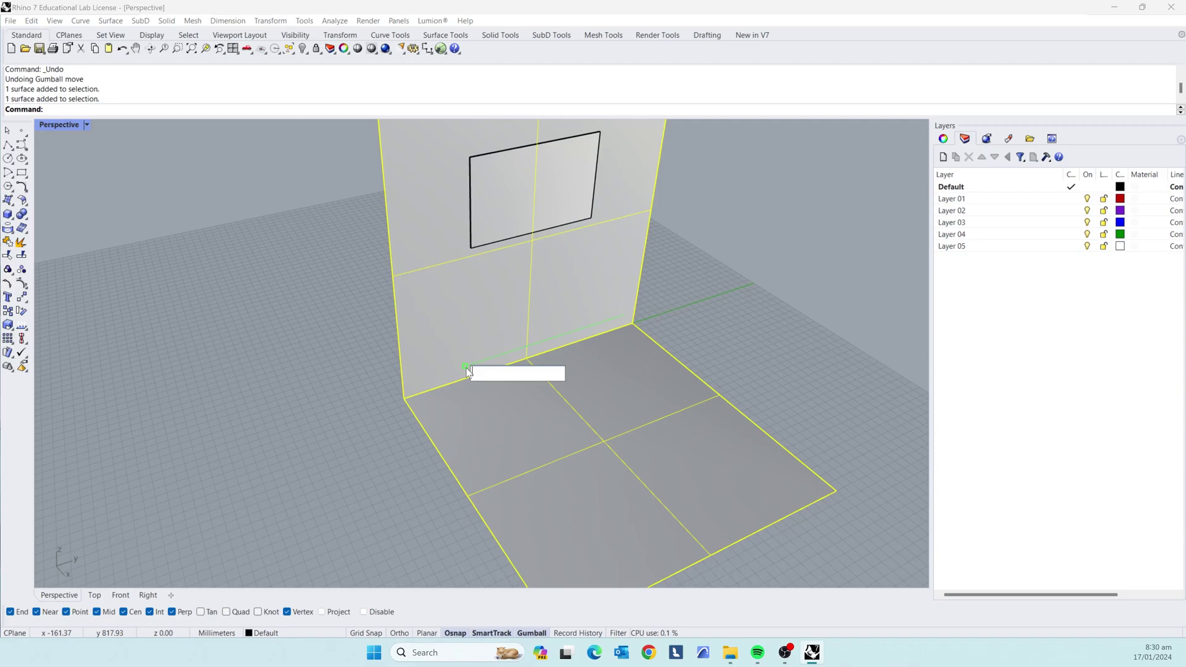
text(2000)
key(Return)
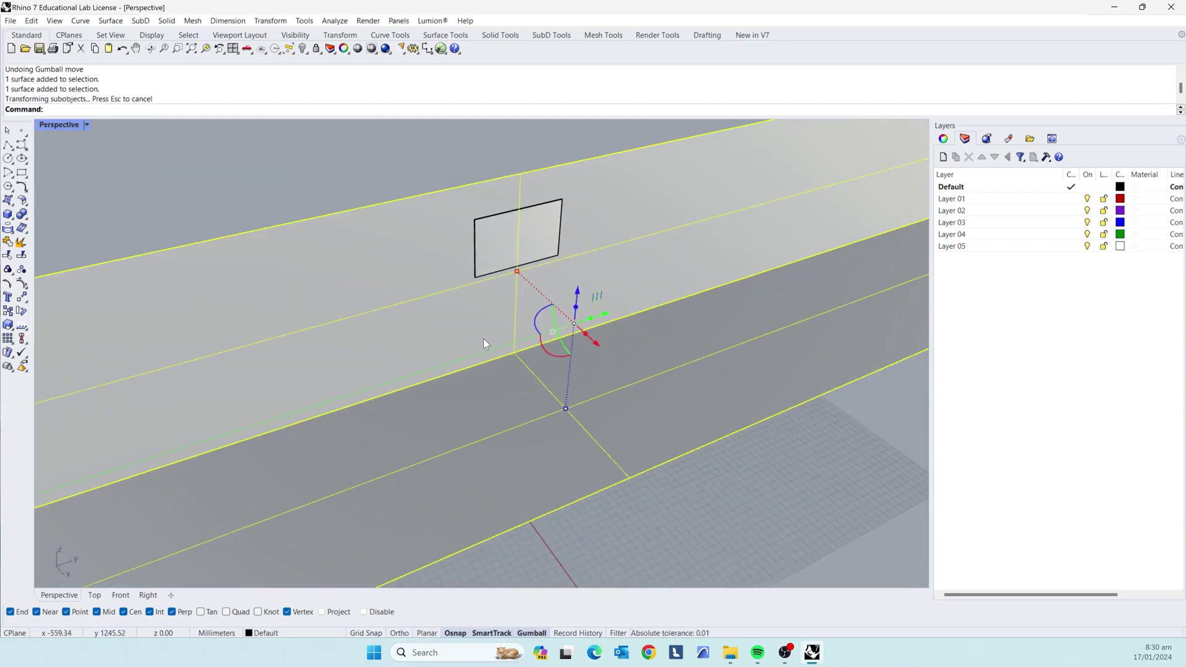
key(ctrl+z)
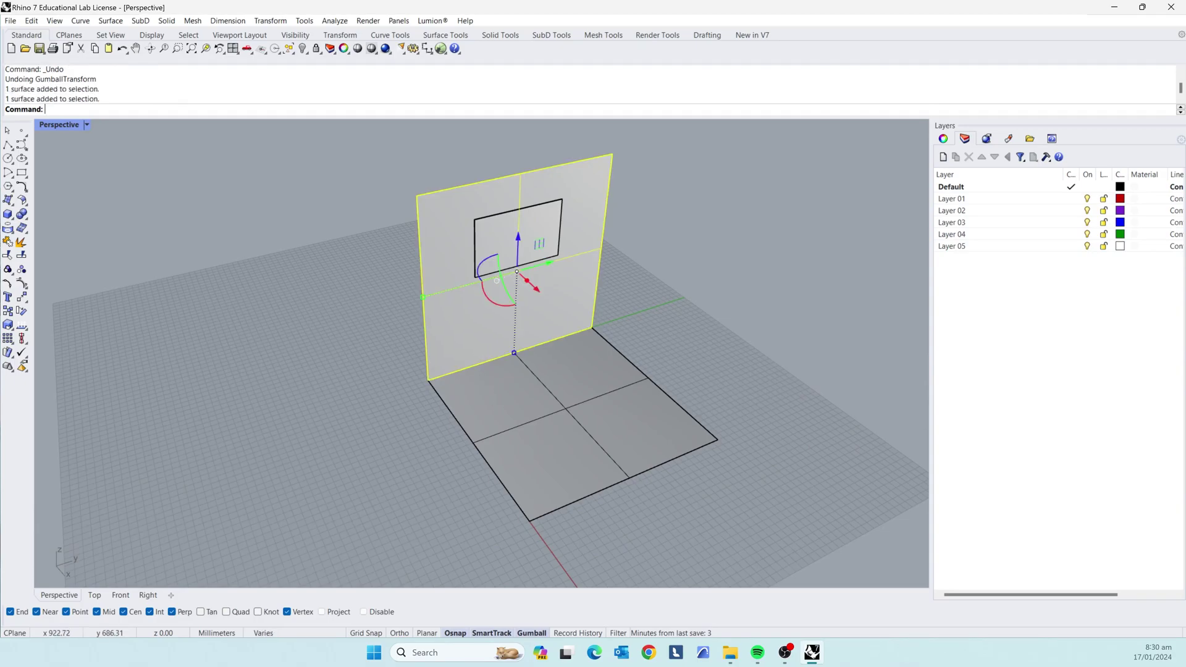
Stretch the floor and wall together along the Y axis to about twice their width, leaving the panel unselected.
shift+click(488, 395)
drag(464, 358, 360, 391)
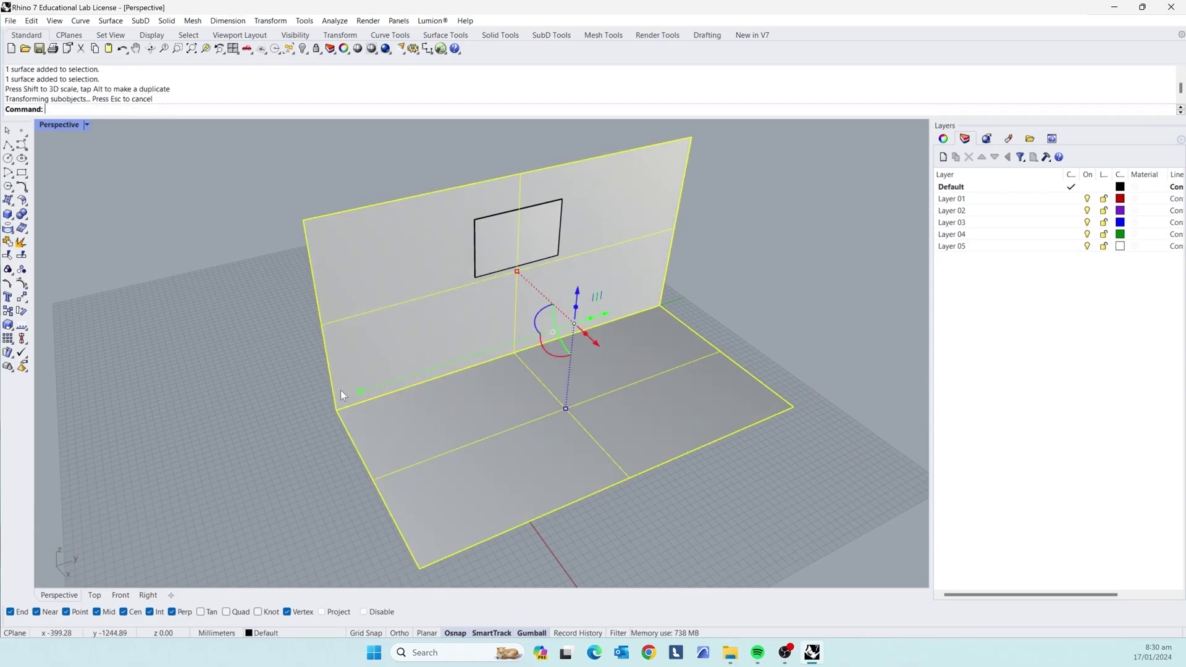